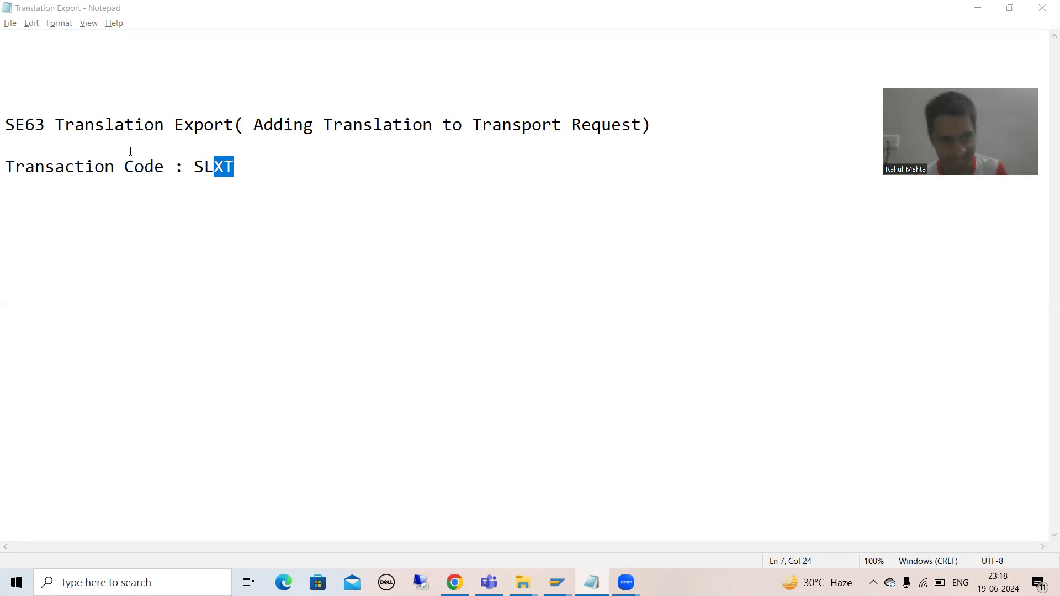
click(127, 126)
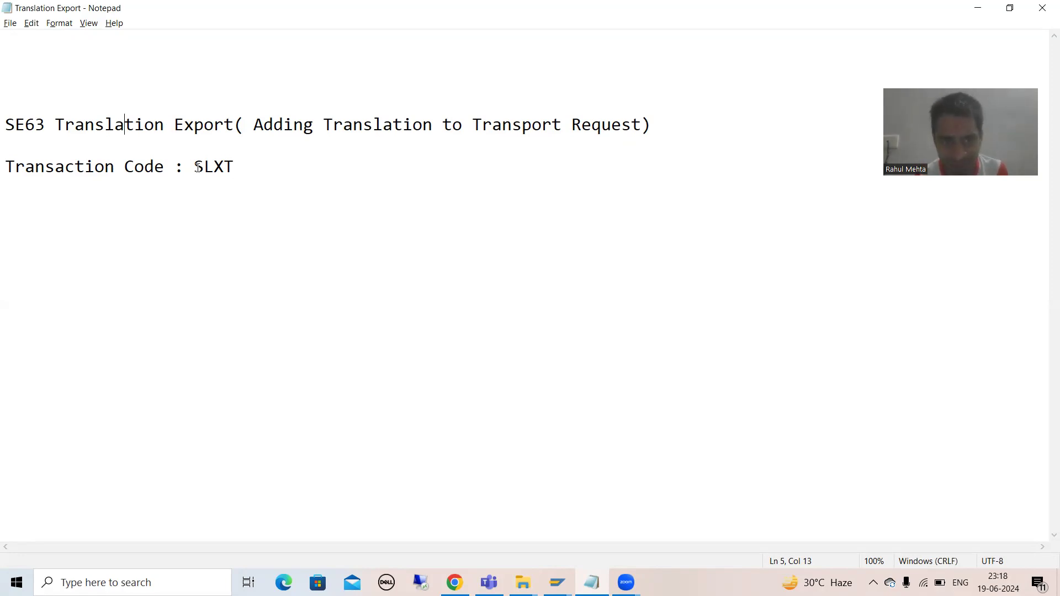
drag(197, 167, 239, 163)
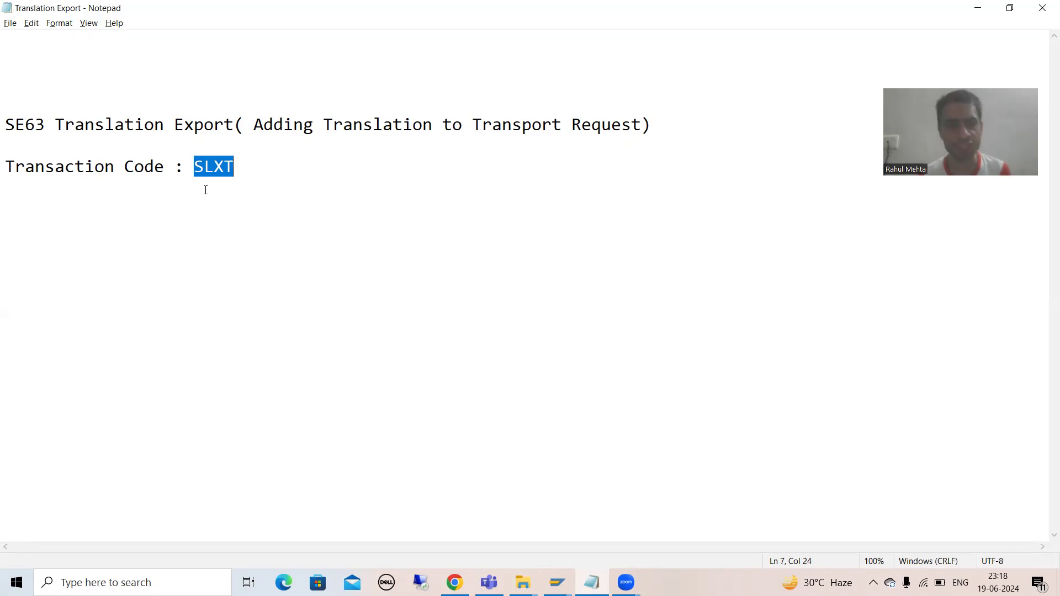
click(204, 170)
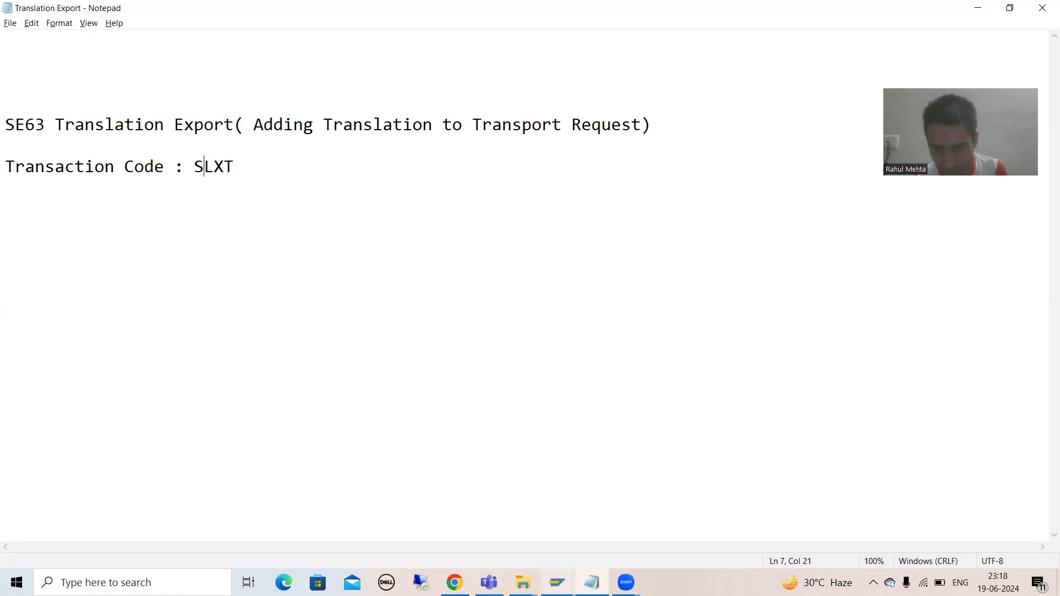
- Switch to the SAP Easy Access window and run transaction SLXT
mouse_move(557, 583)
click(580, 533)
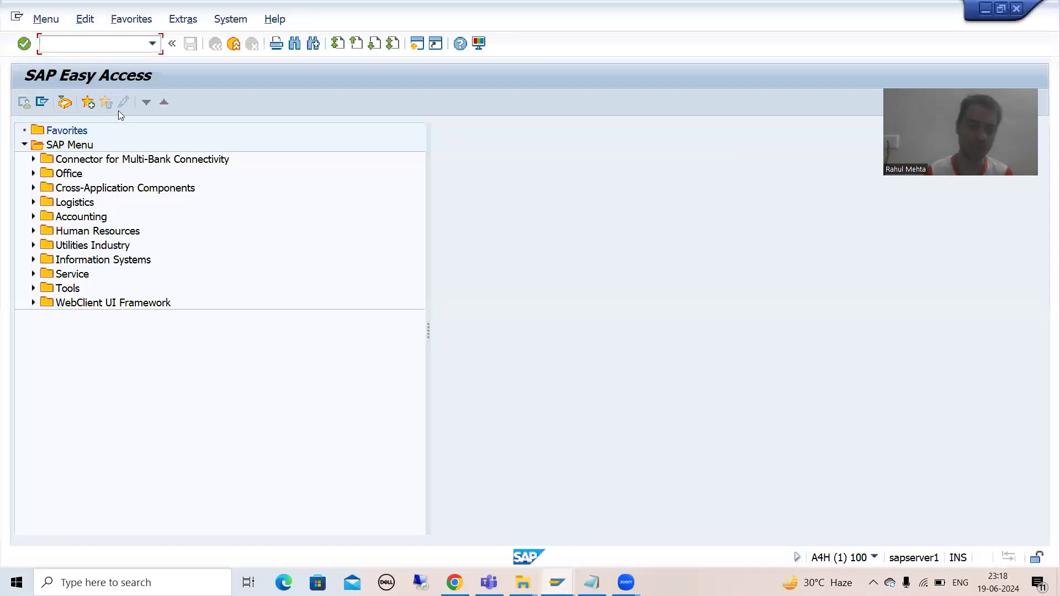
text(SLX)
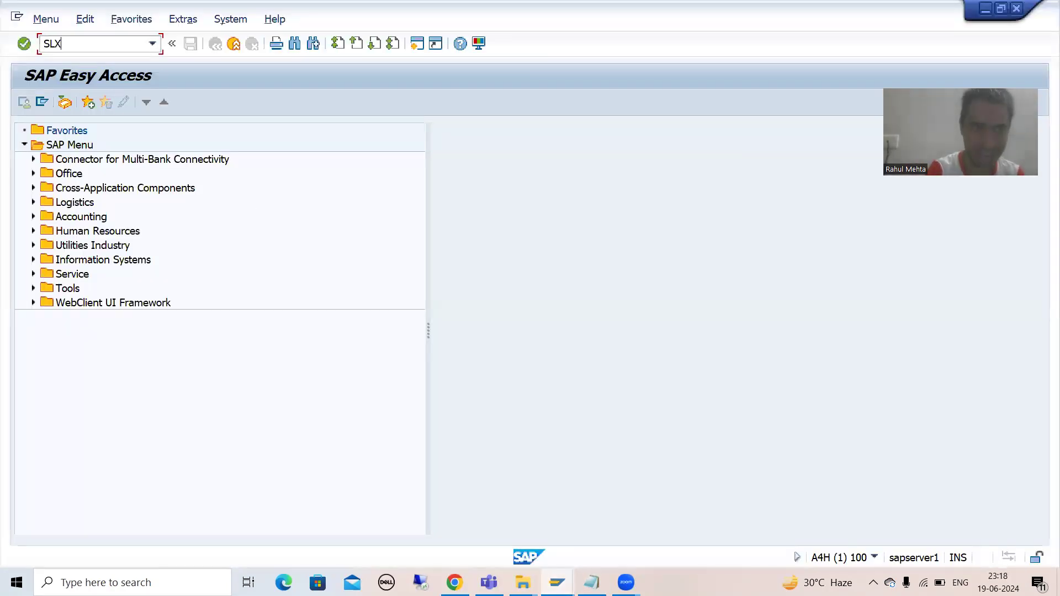
text(T)
key(Return)
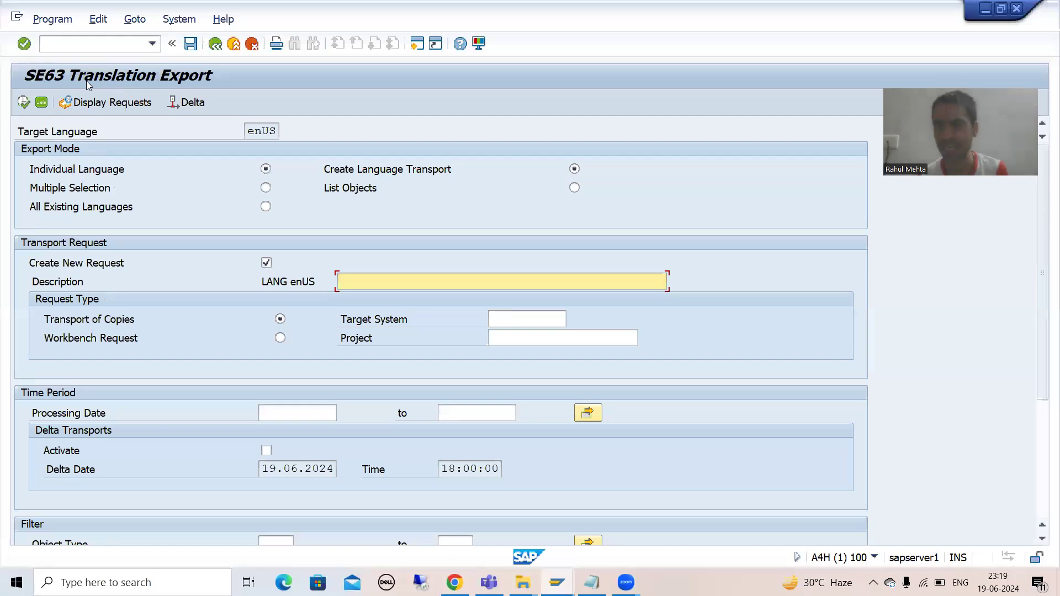
- Set the target language of the translation export to German (deDE)
click(261, 133)
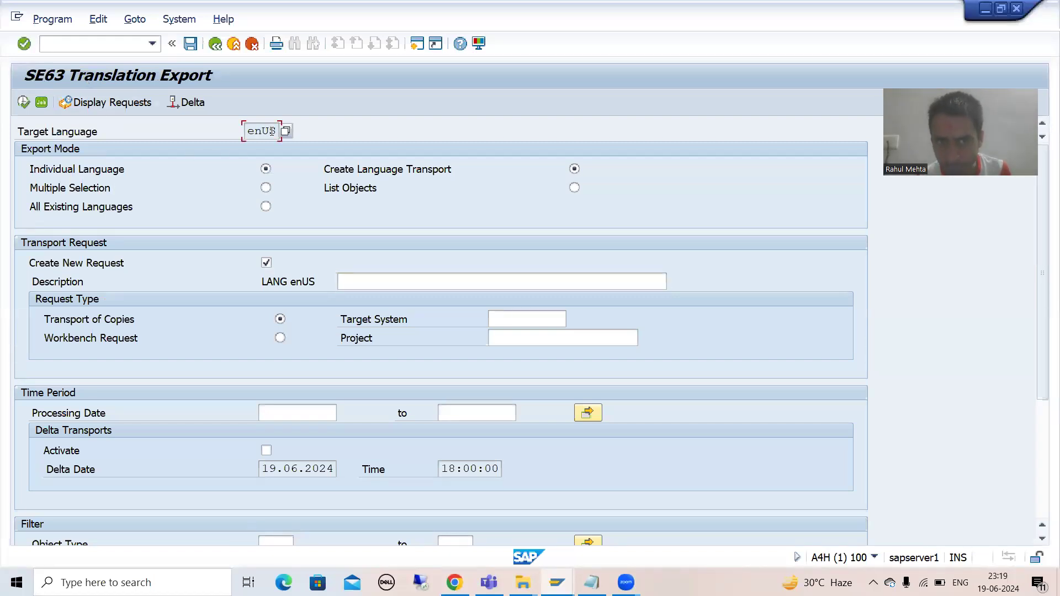
key(F8)
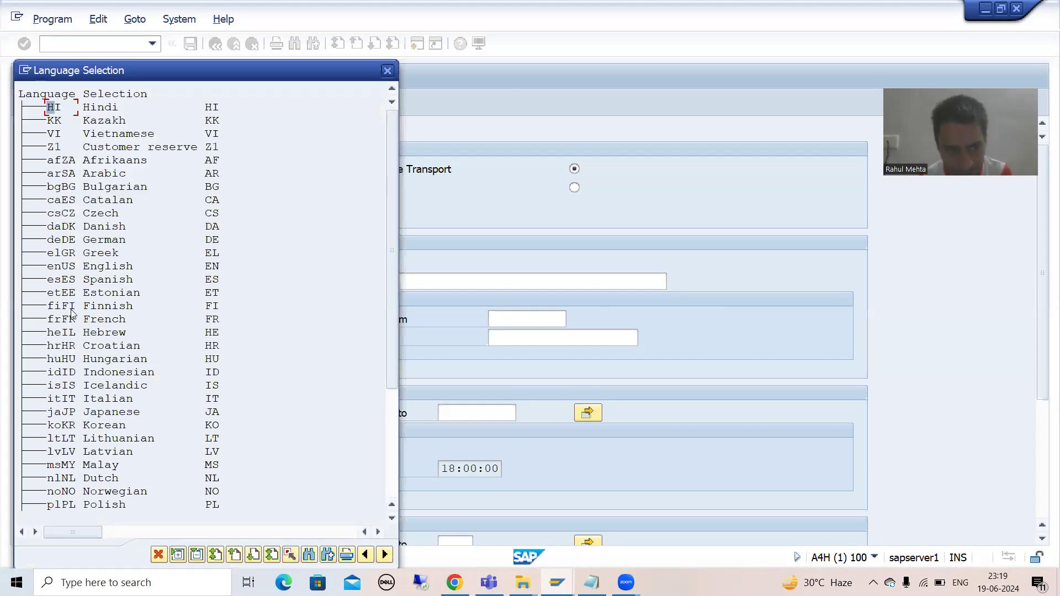
double_click(72, 241)
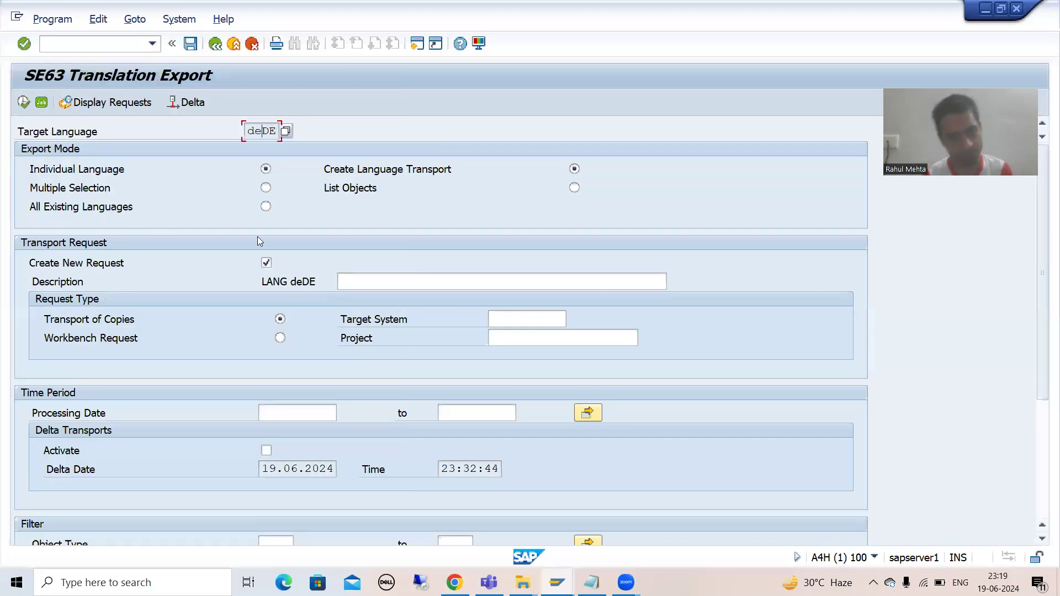
click(266, 188)
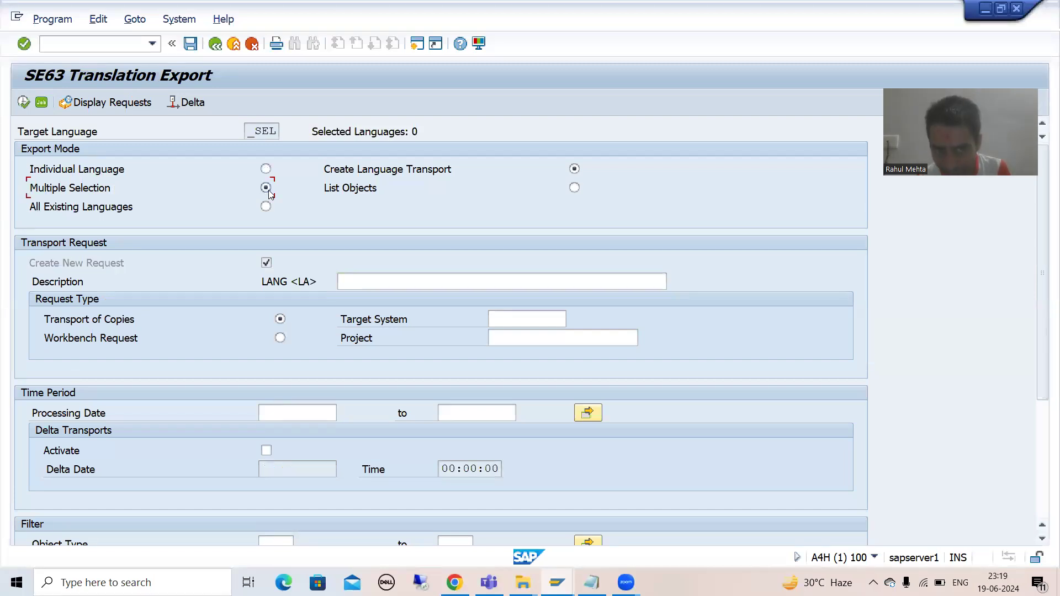
click(268, 132)
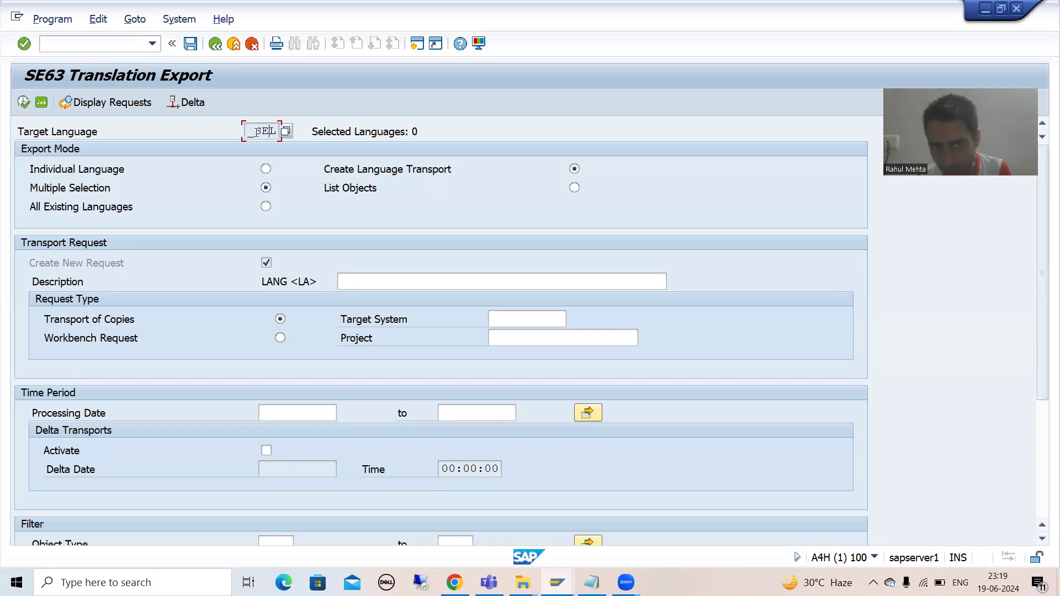
click(258, 132)
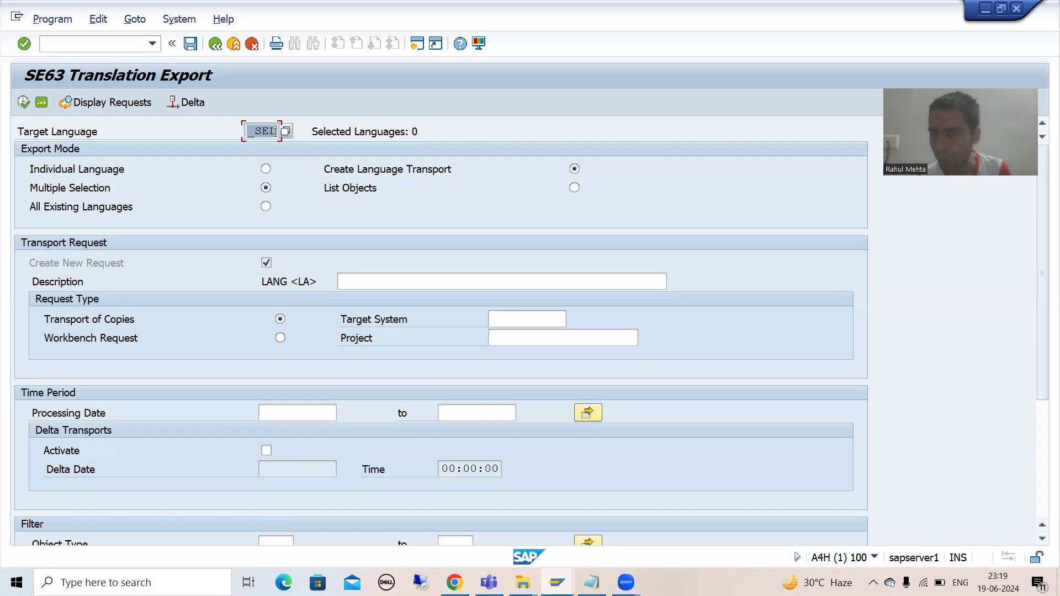
click(267, 170)
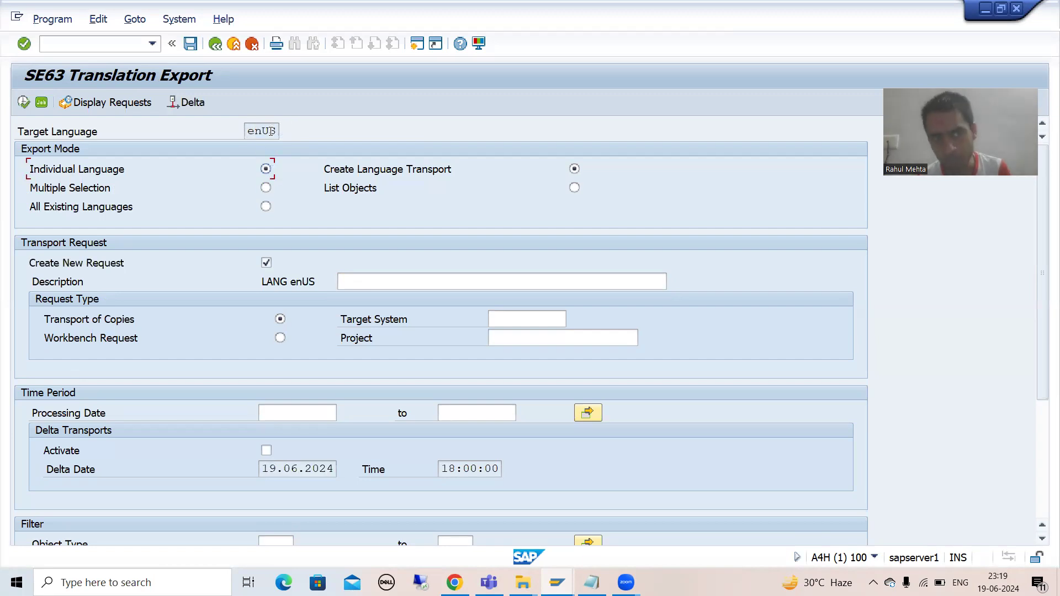
- Set the export mode to Multiple Selection and choose German, Spanish and Indonesian as the target languages
click(265, 188)
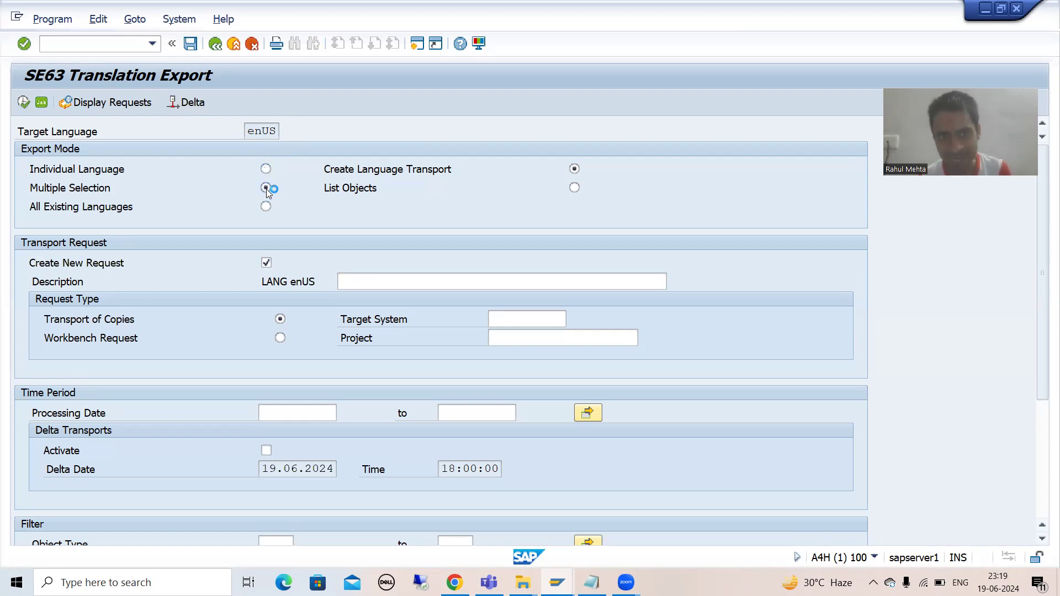
click(270, 132)
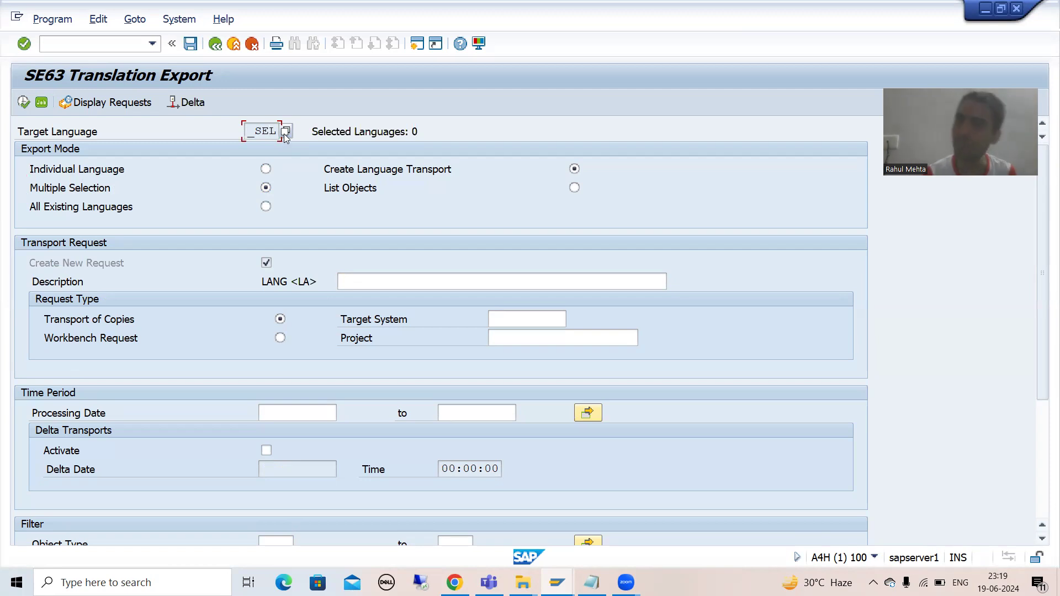
click(285, 134)
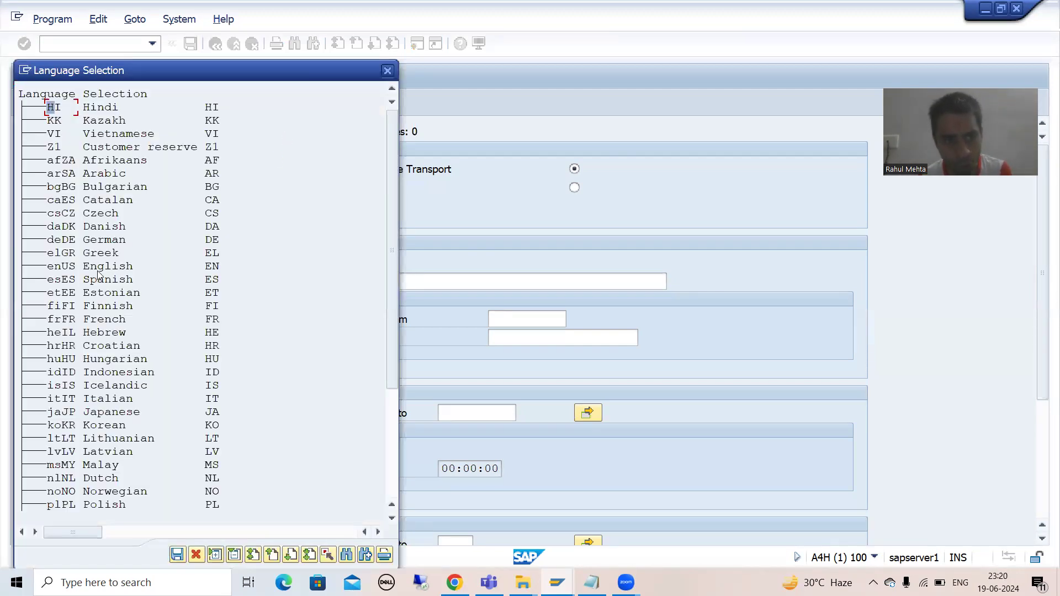
click(65, 241)
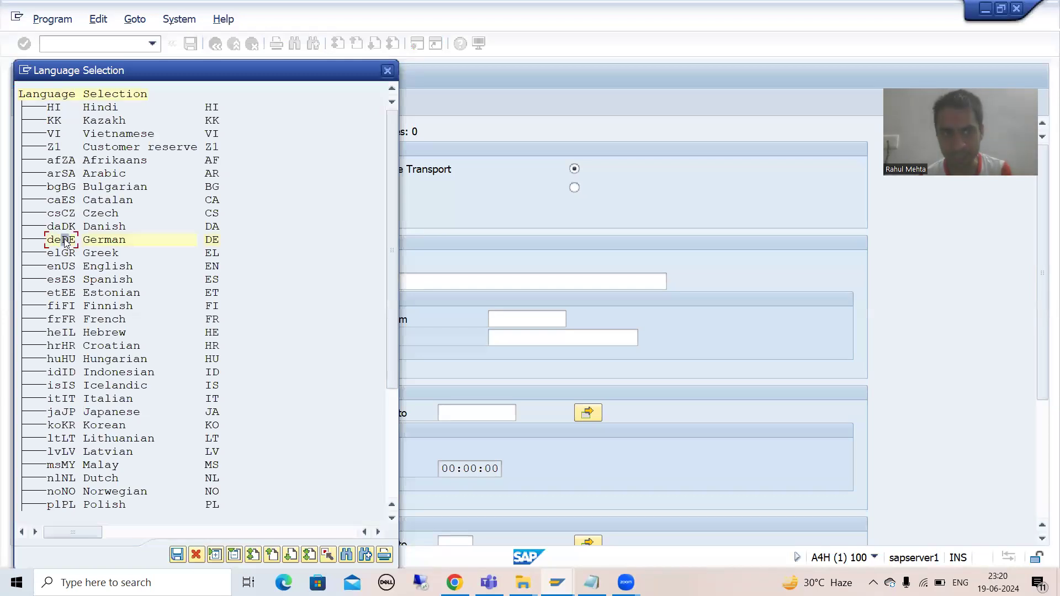
click(65, 280)
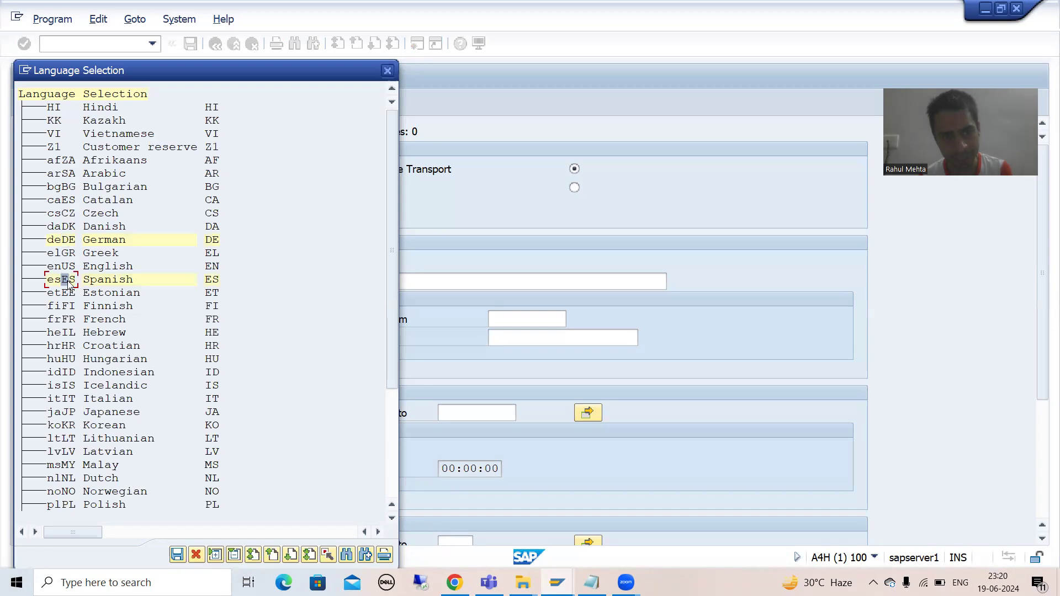
click(65, 373)
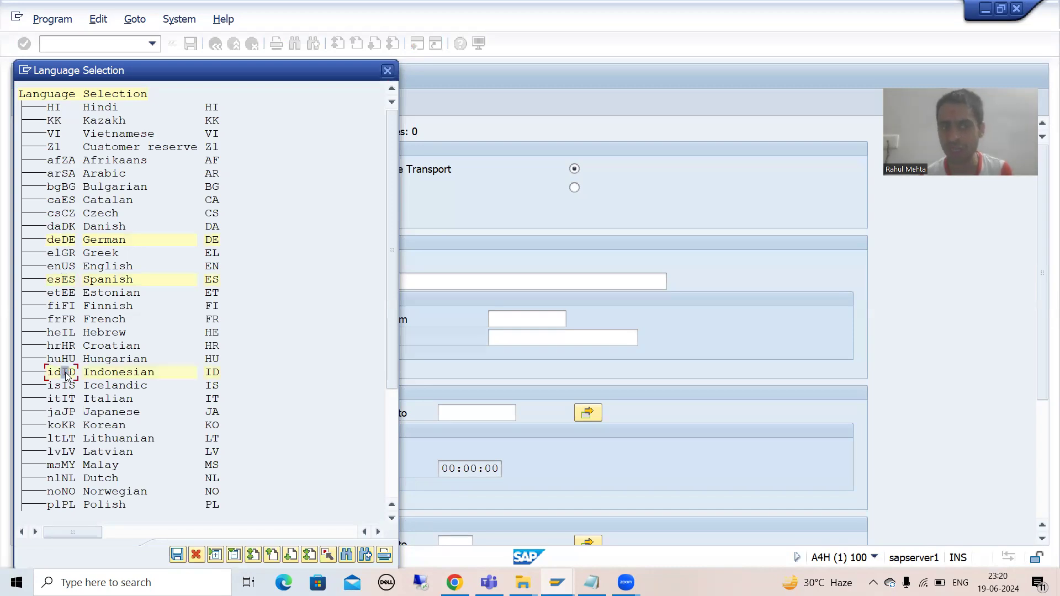
click(177, 554)
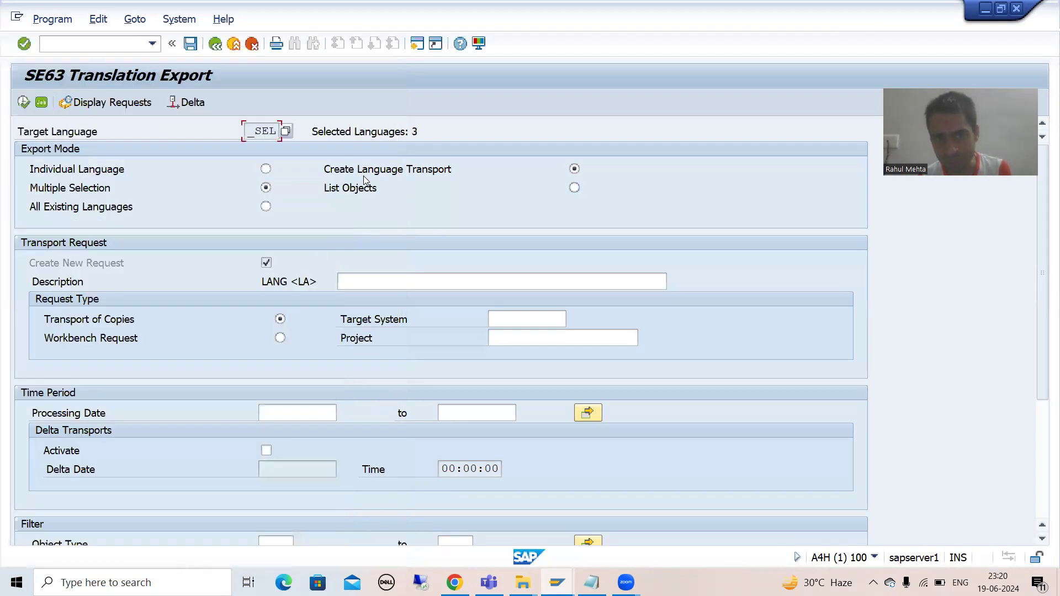
double_click(420, 132)
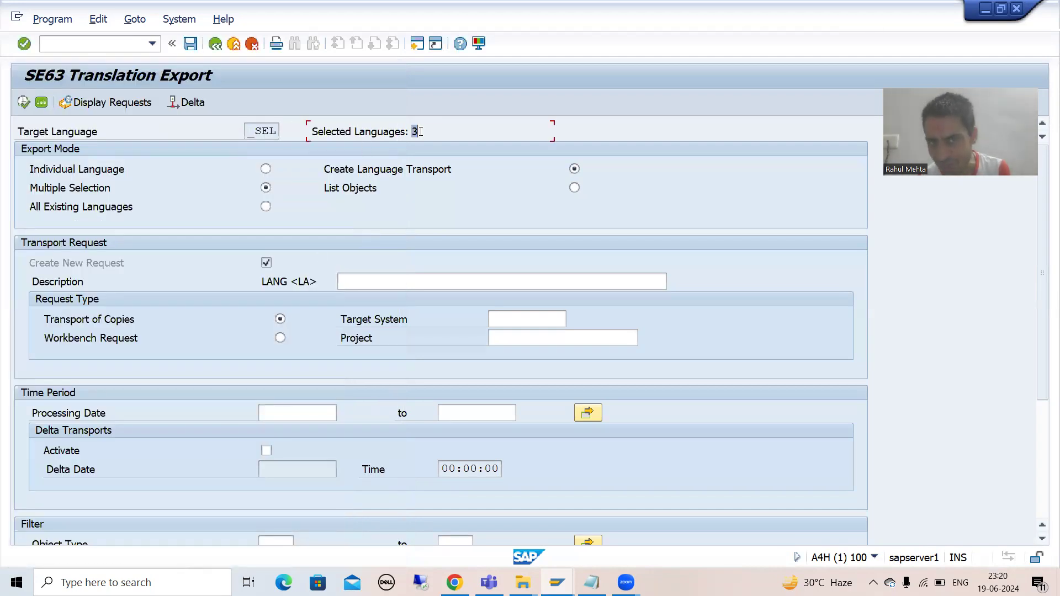
click(419, 131)
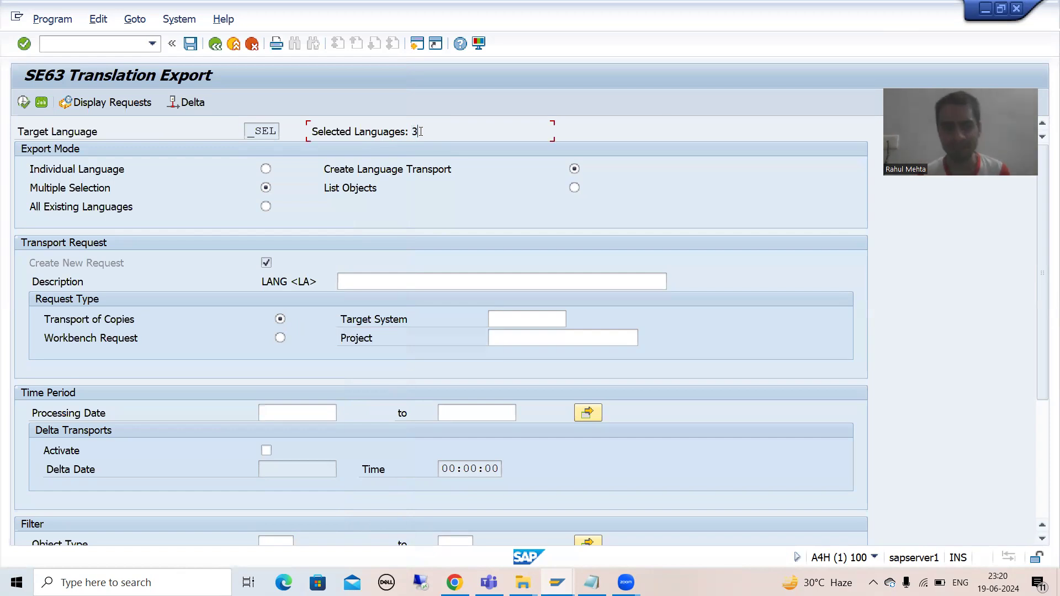
- Try the All Existing Languages export mode and return to Individual Language
click(267, 208)
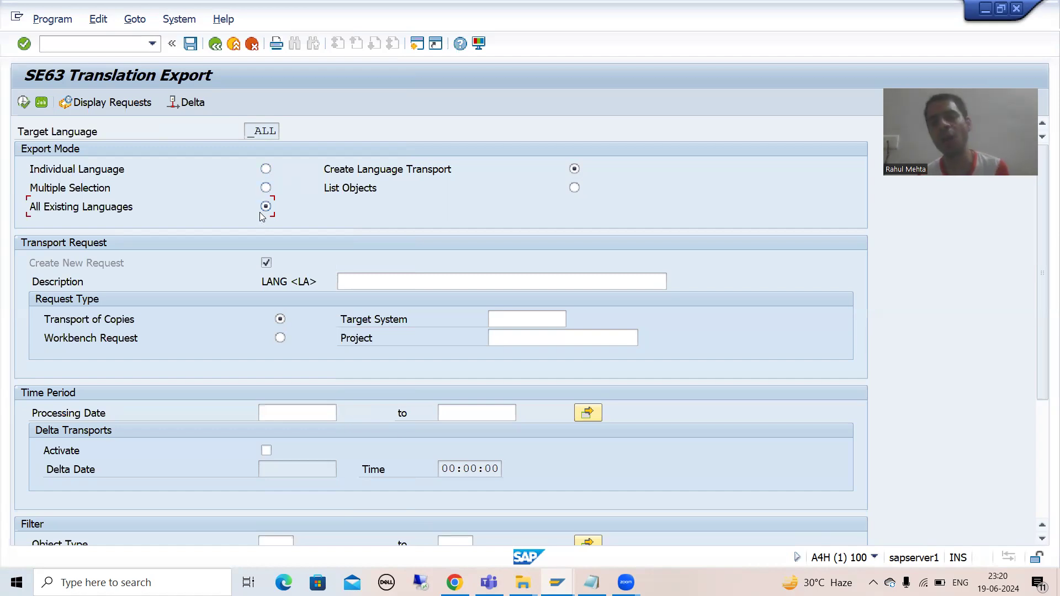
click(267, 169)
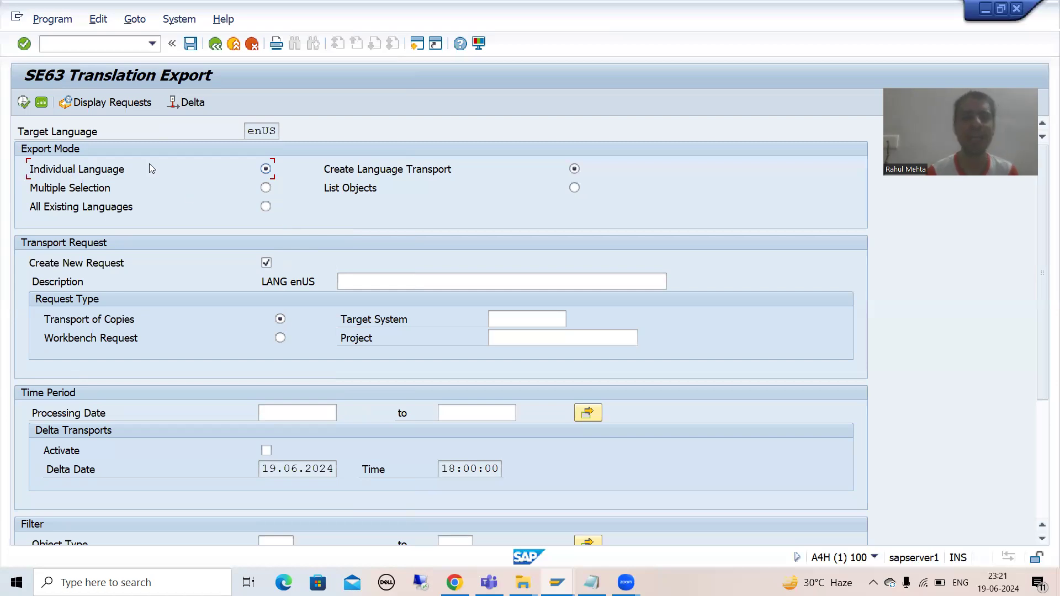
- Choose German (deDE) as the individual target language and disable the creation of a new transport request
click(270, 131)
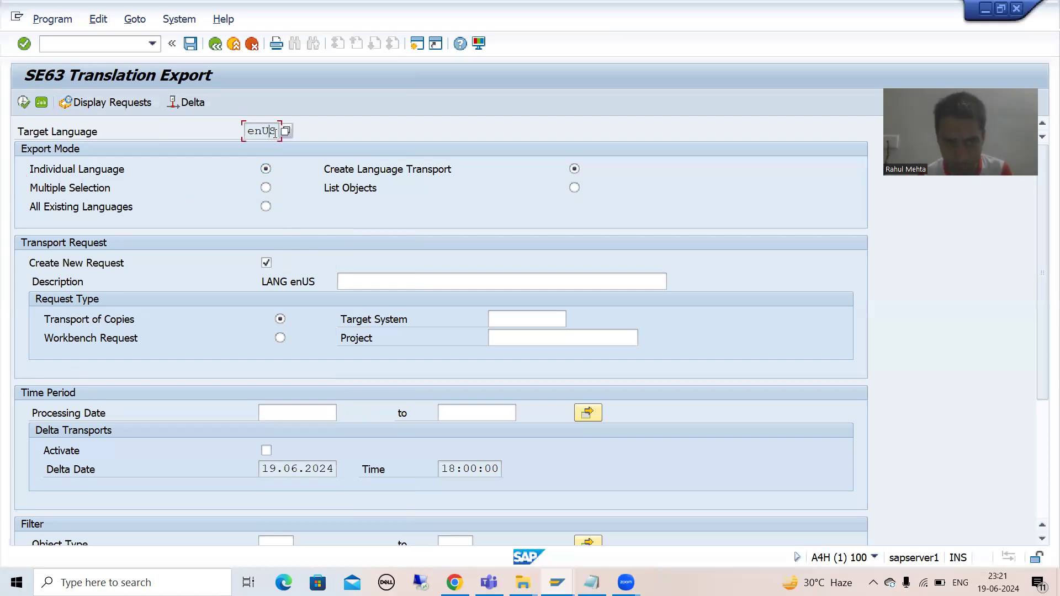
click(285, 132)
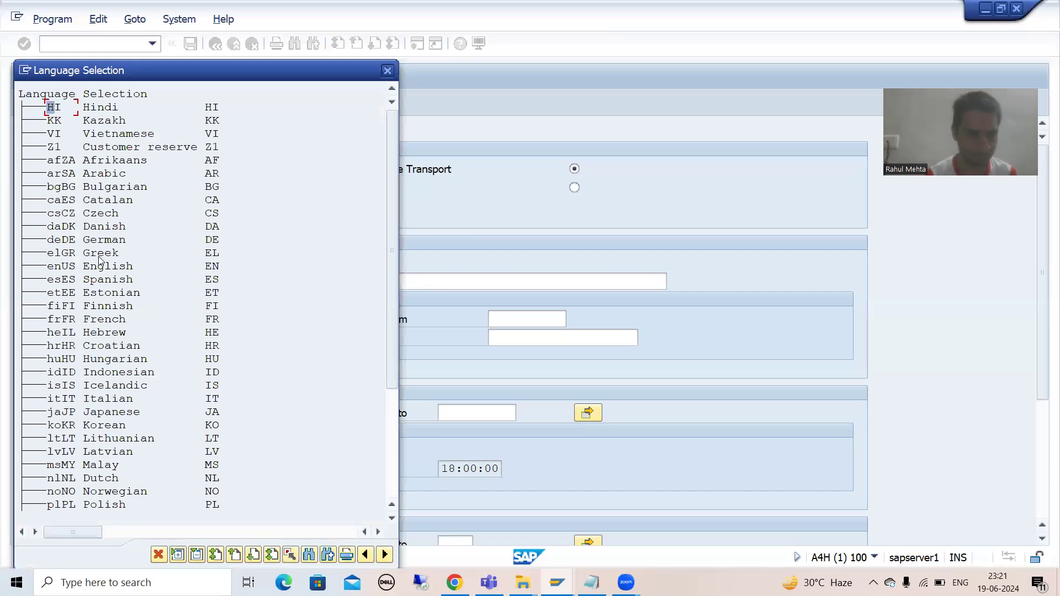
double_click(72, 241)
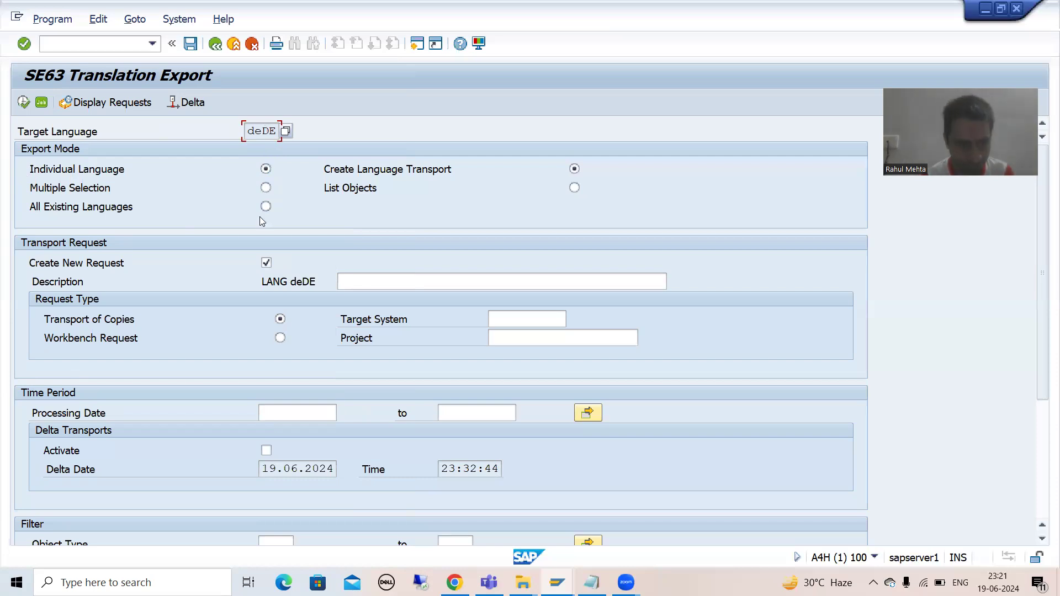
click(267, 263)
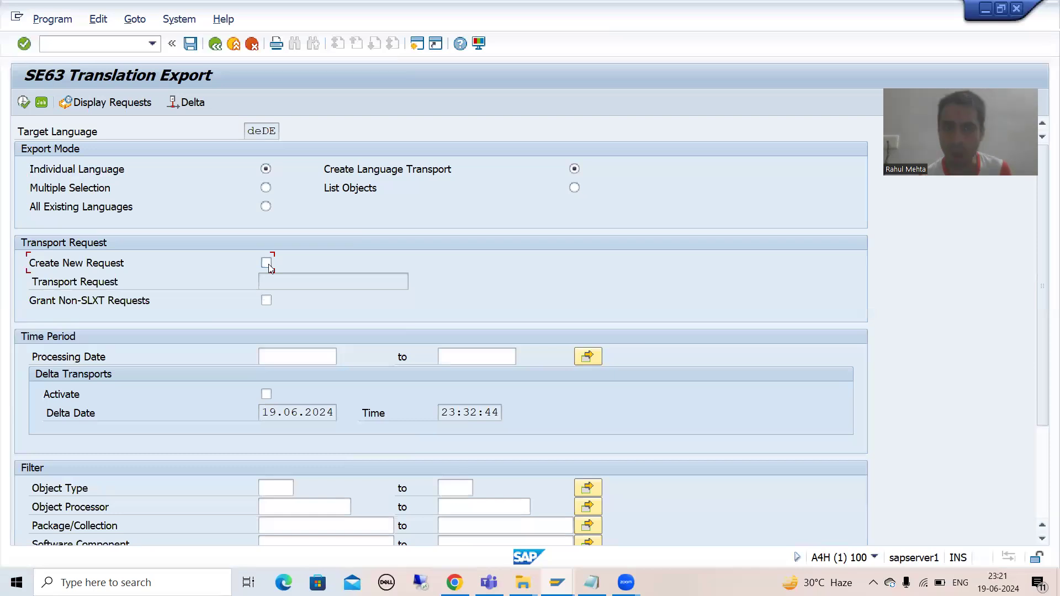
- Open the Transport Organizer in a new session with transaction SE09
click(82, 45)
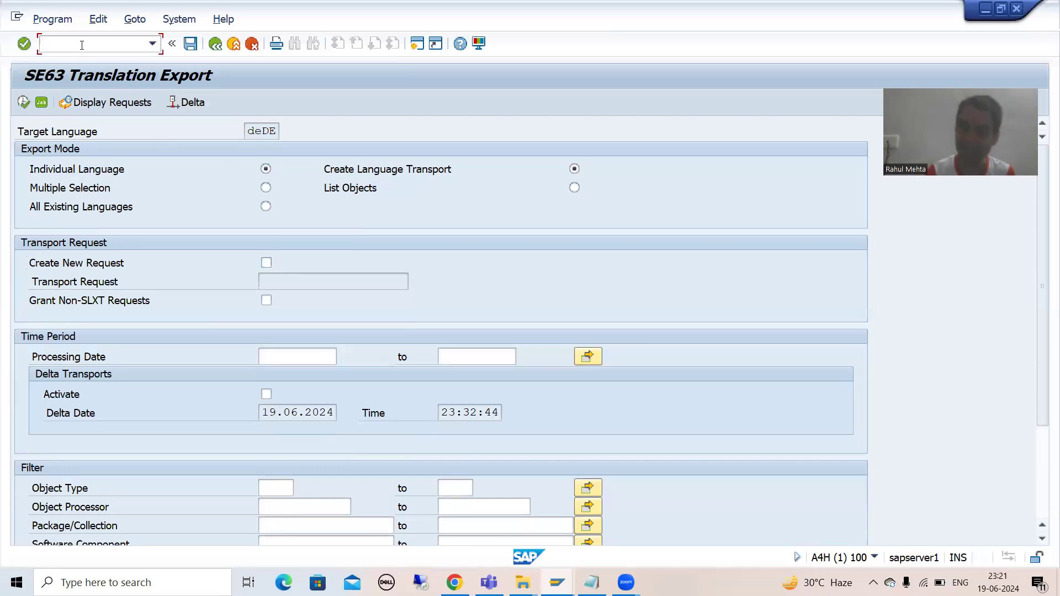
text(/ose09)
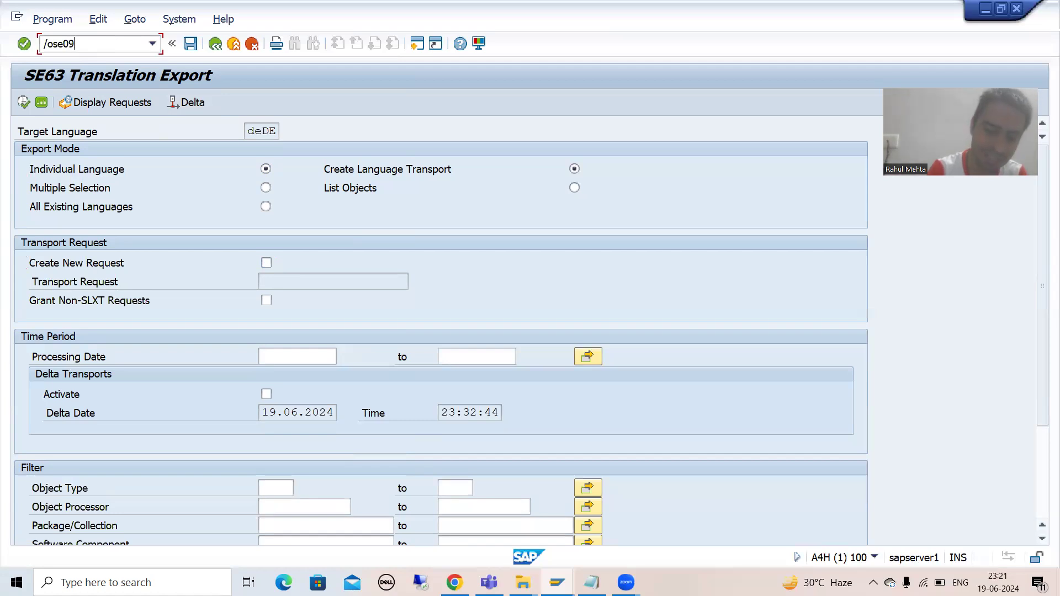
key(Return)
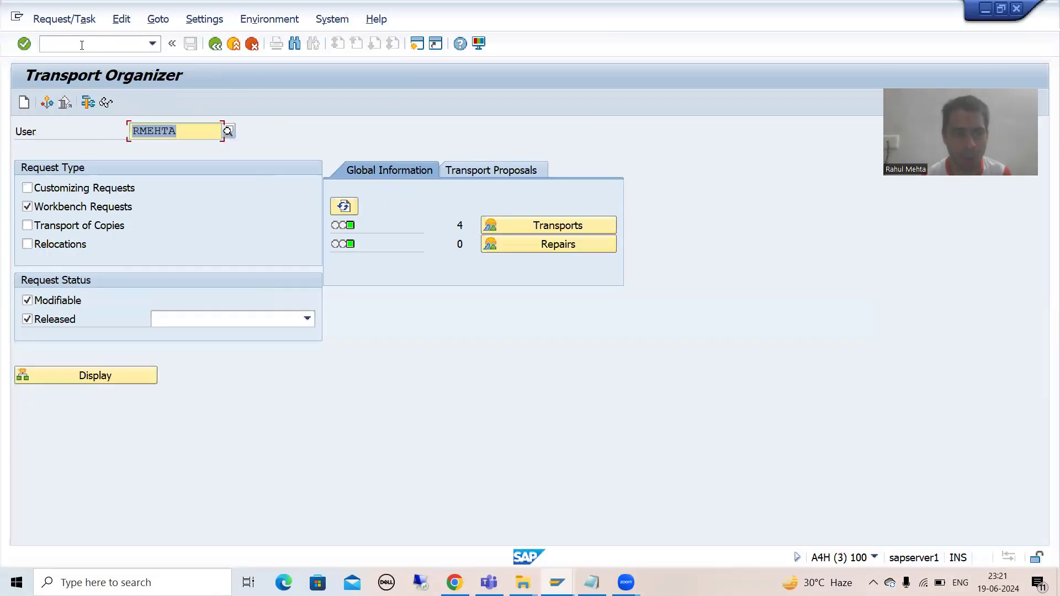
- Start a new transport request of type Workbench Request in the Transport Organizer
click(25, 104)
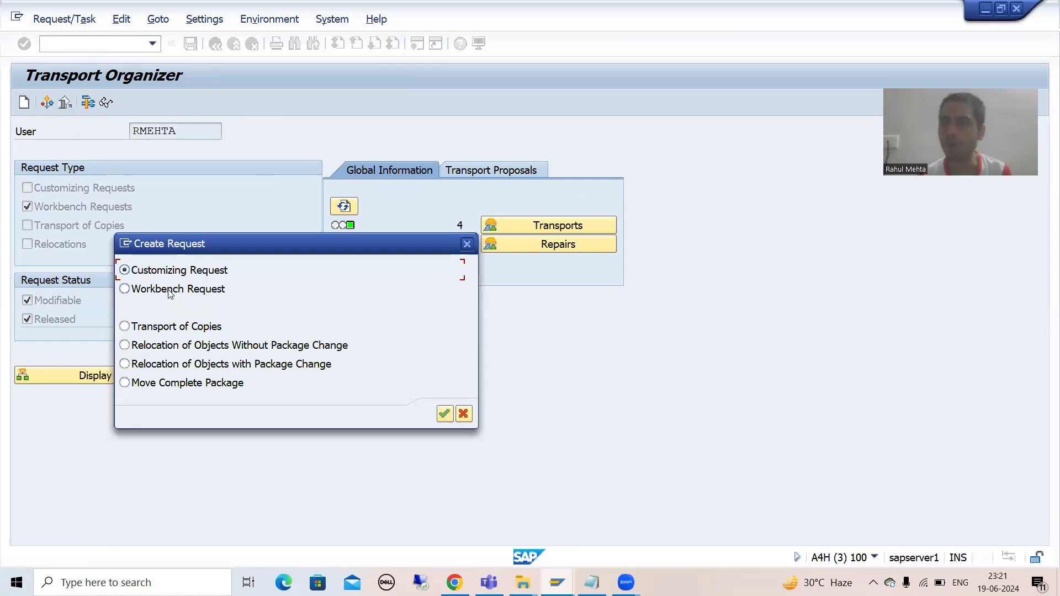
click(169, 292)
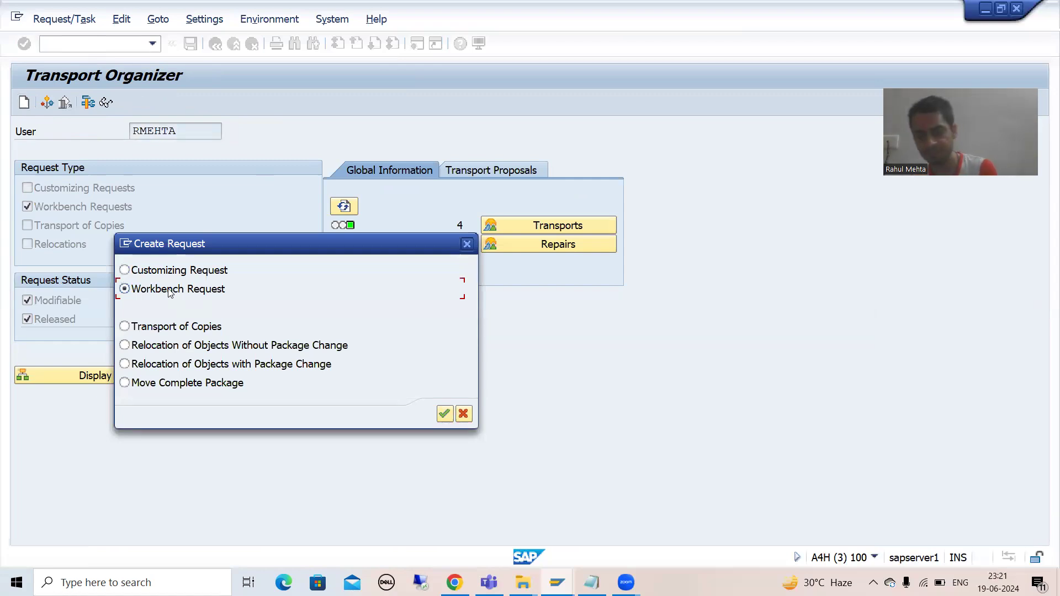
key(Return)
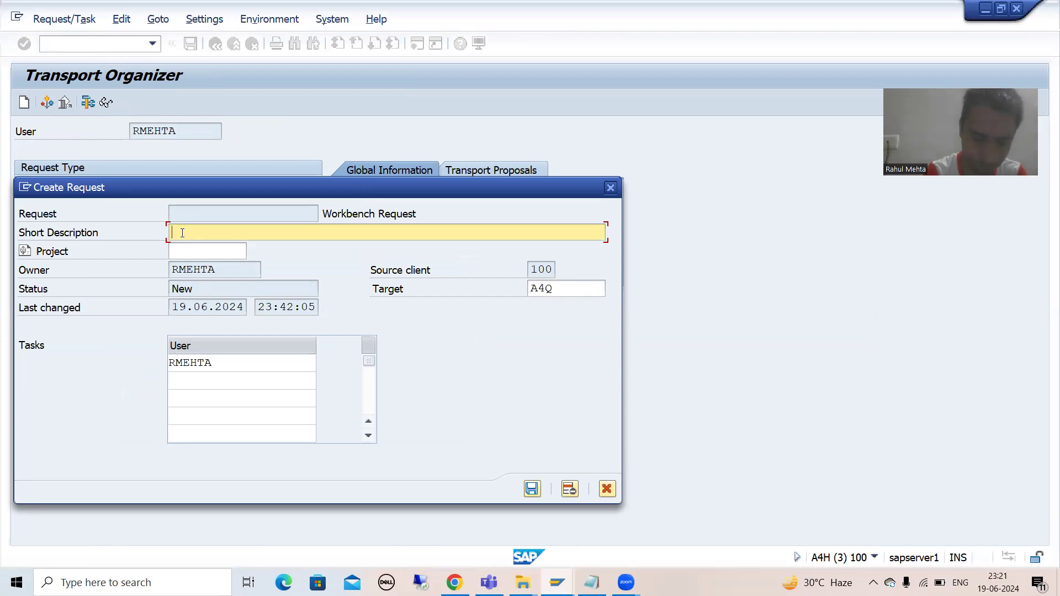
- Give the workbench request the short description "To Store the Translation Text" and save it
text(To St)
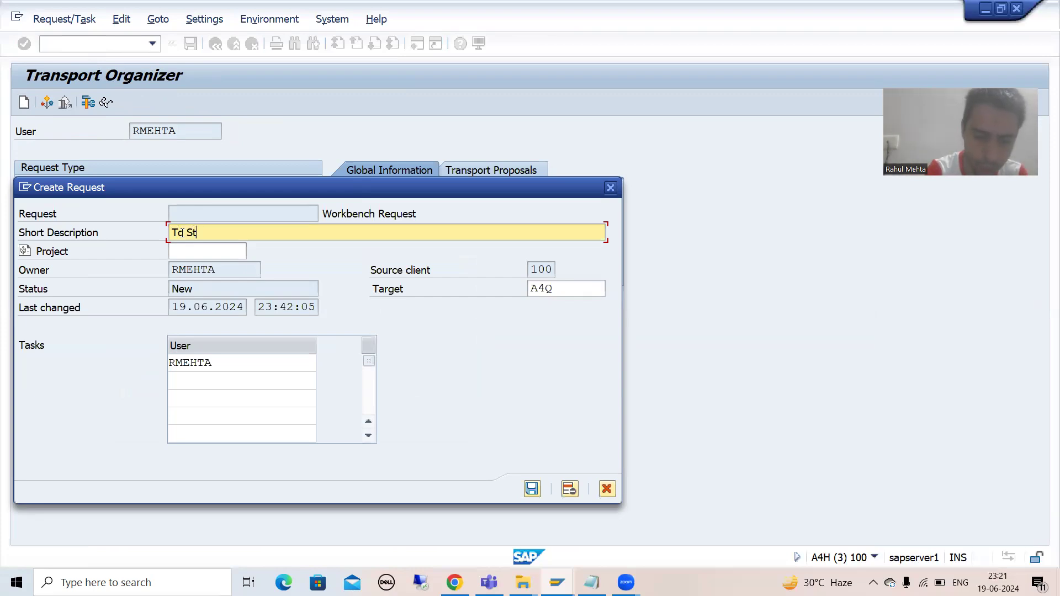
text(ore the La)
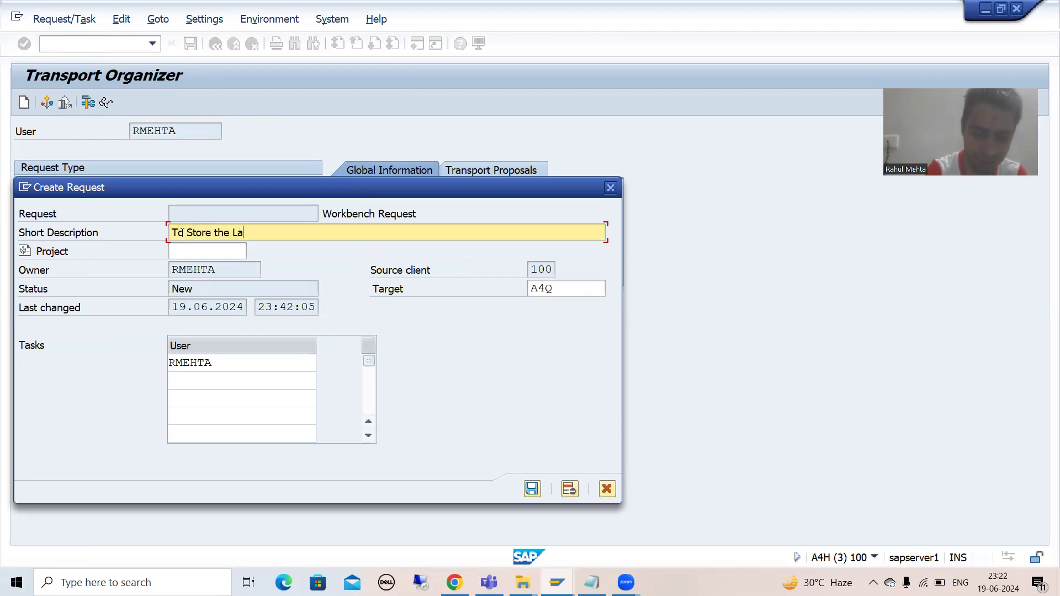
key(BackSpace)
key(BackSpace)
text(Mul)
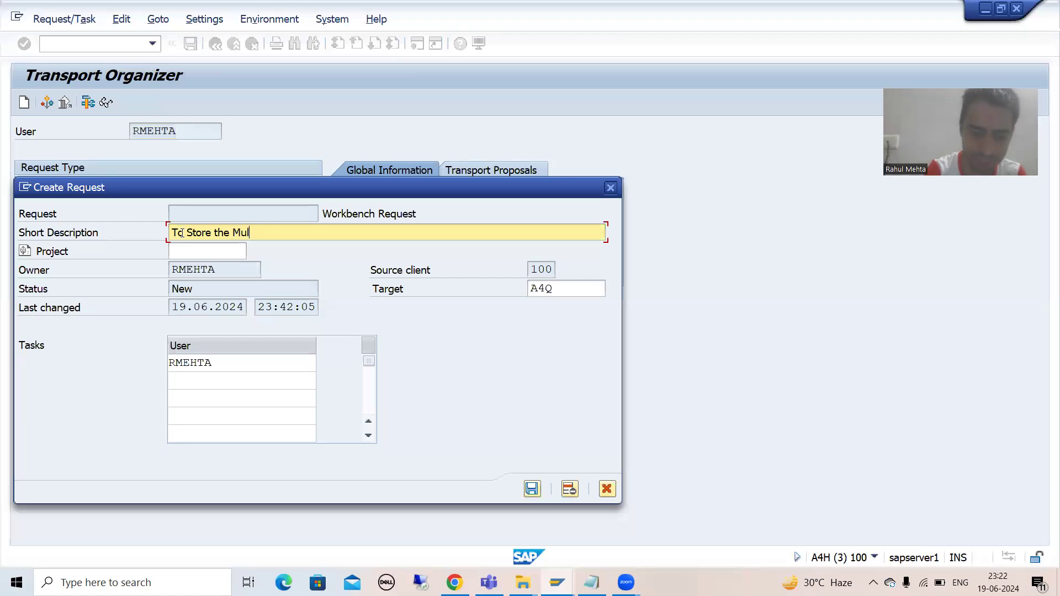
text(tiplr)
key(BackSpace)
key(BackSpace)
text(e)
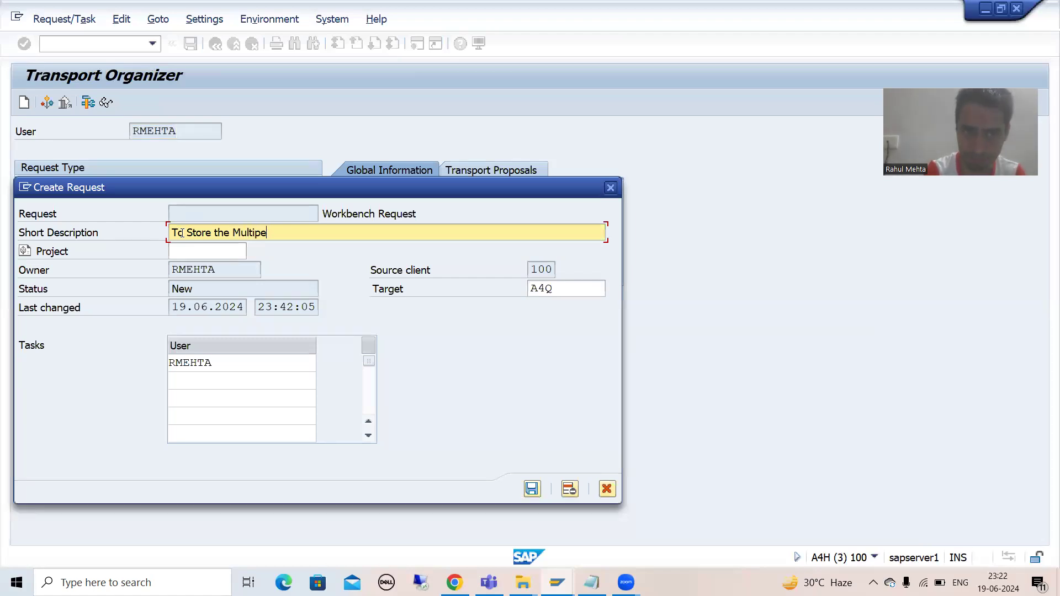
key(BackSpace)
text(le Lanug)
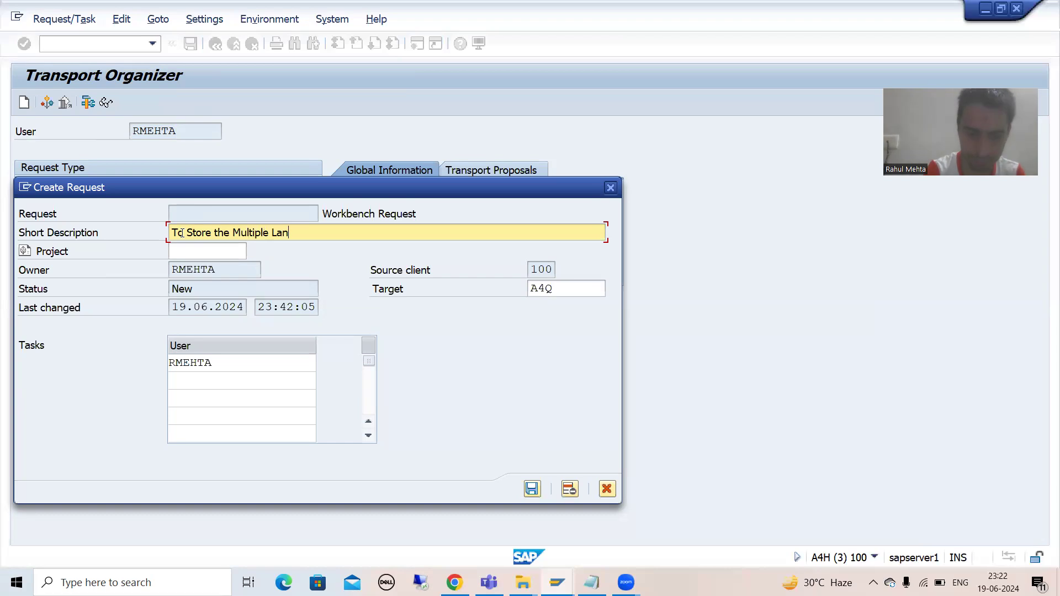
key(BackSpace)
key(BackSpace)
key(BackSpace)
key(BackSpace)
key(BackSpace)
key(BackSpace)
key(BackSpace)
key(BackSpace)
key(BackSpace)
key(BackSpace)
key(BackSpace)
key(BackSpace)
key(BackSpace)
key(BackSpace)
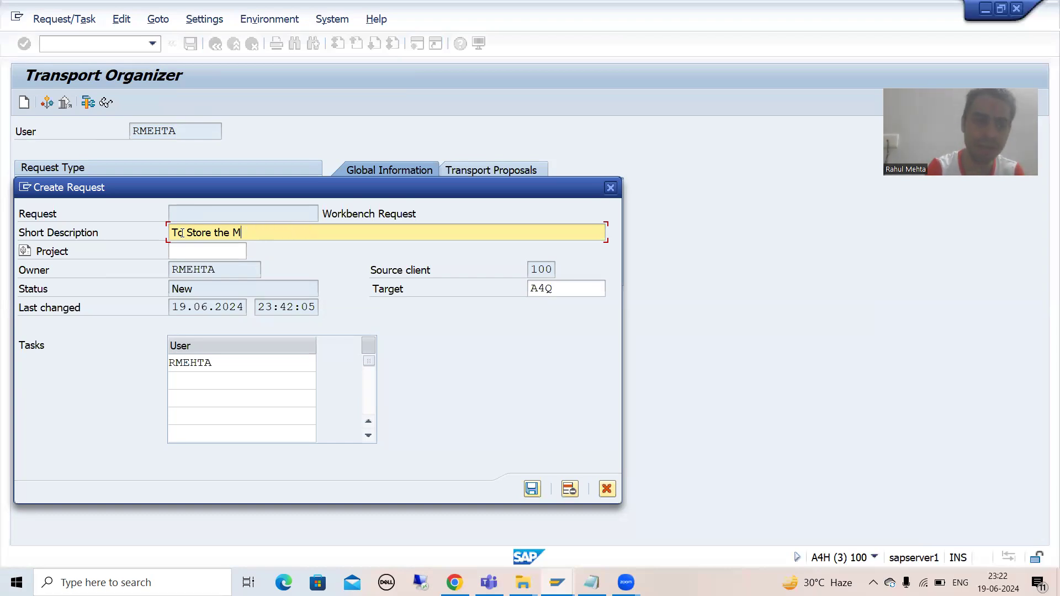
text(YT)
key(BackSpace)
key(BackSpace)
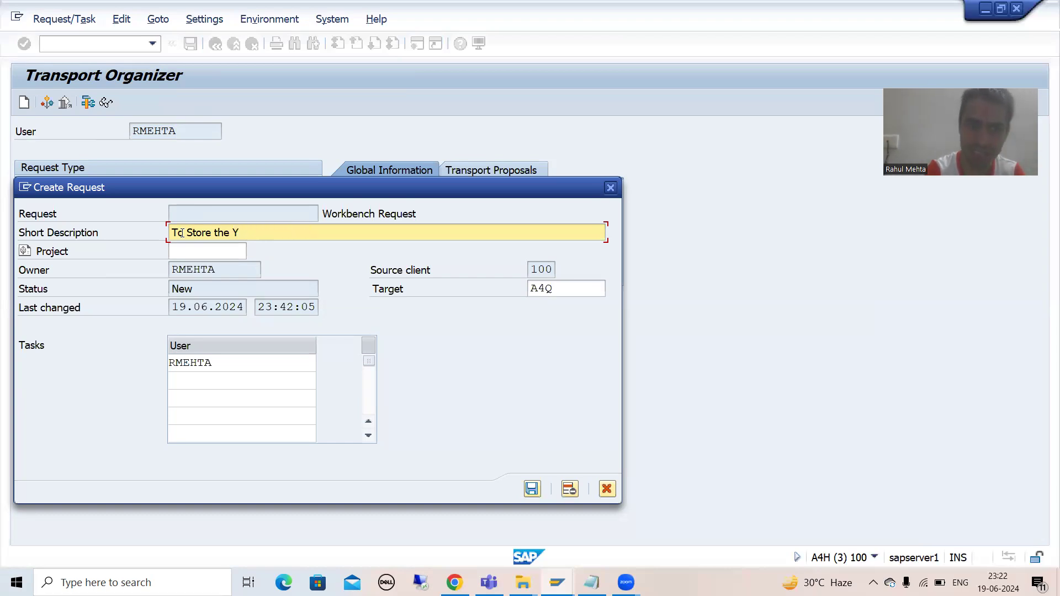
text(Tranlation)
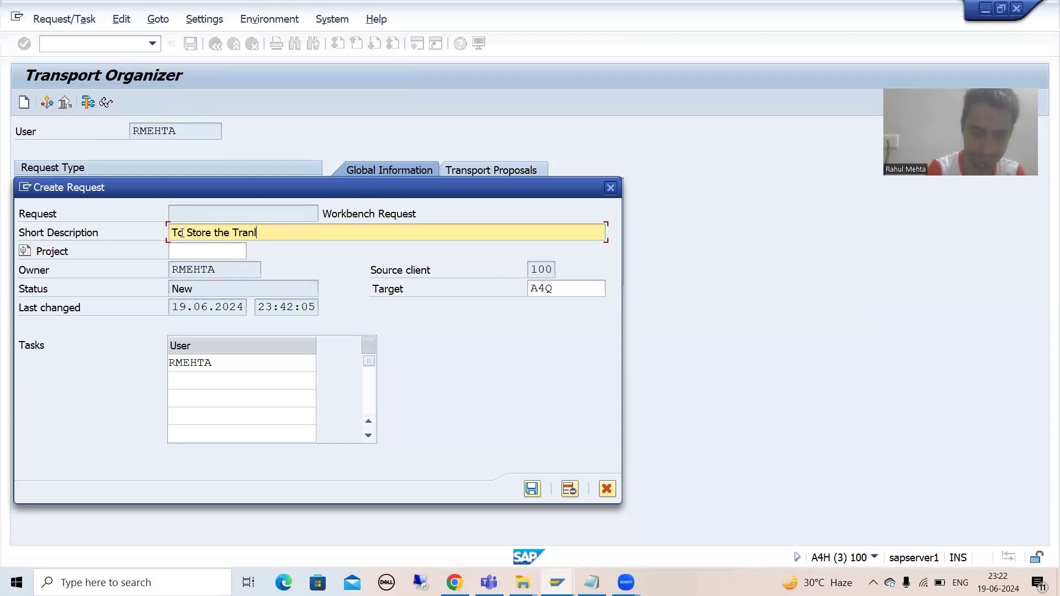
key(BackSpace)
key(BackSpace)
key(BackSpace)
key(BackSpace)
key(BackSpace)
key(BackSpace)
key(BackSpace)
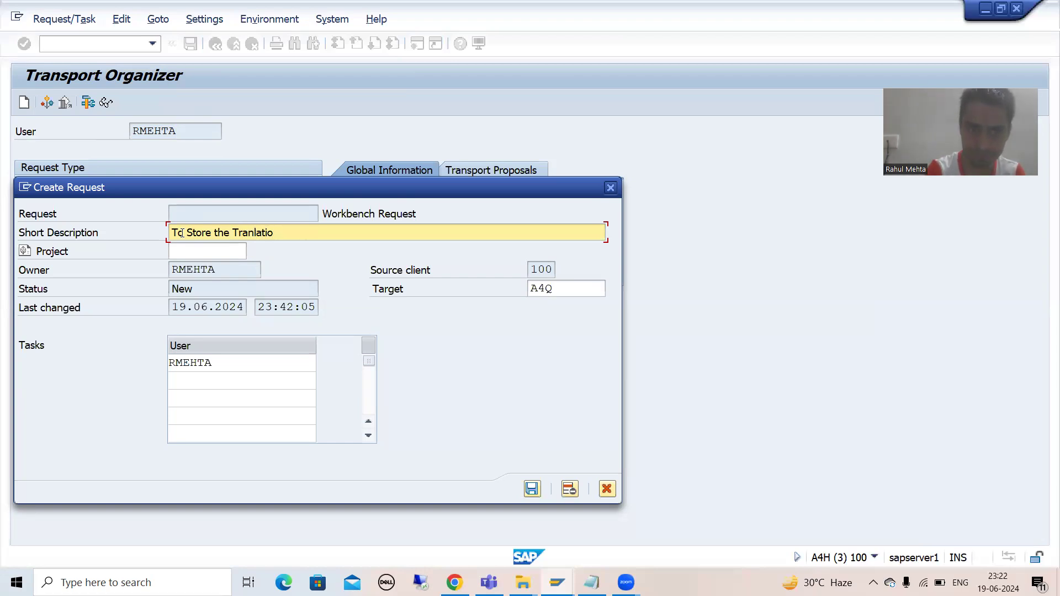
text(slation Text)
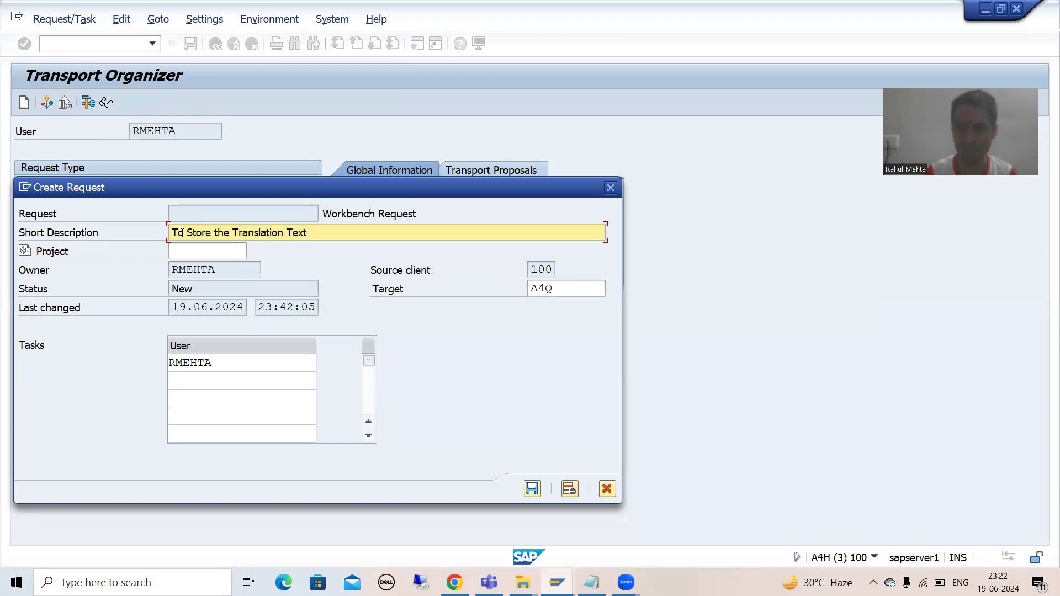
click(532, 489)
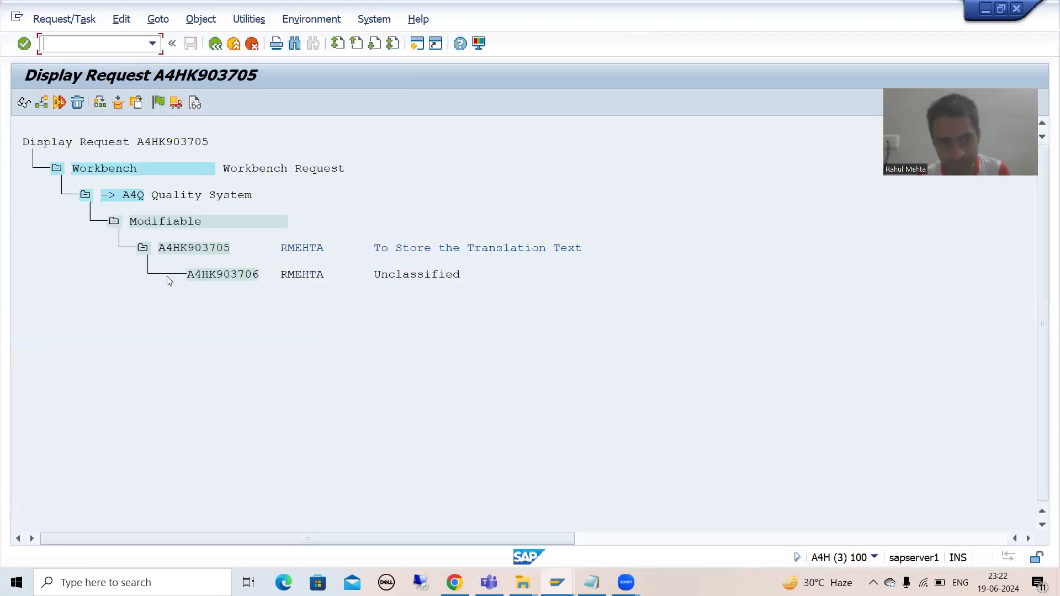
- Copy the number of the new "To Store the Translation Text" request and return to the SE63 Translation Export session
drag(158, 248, 231, 250)
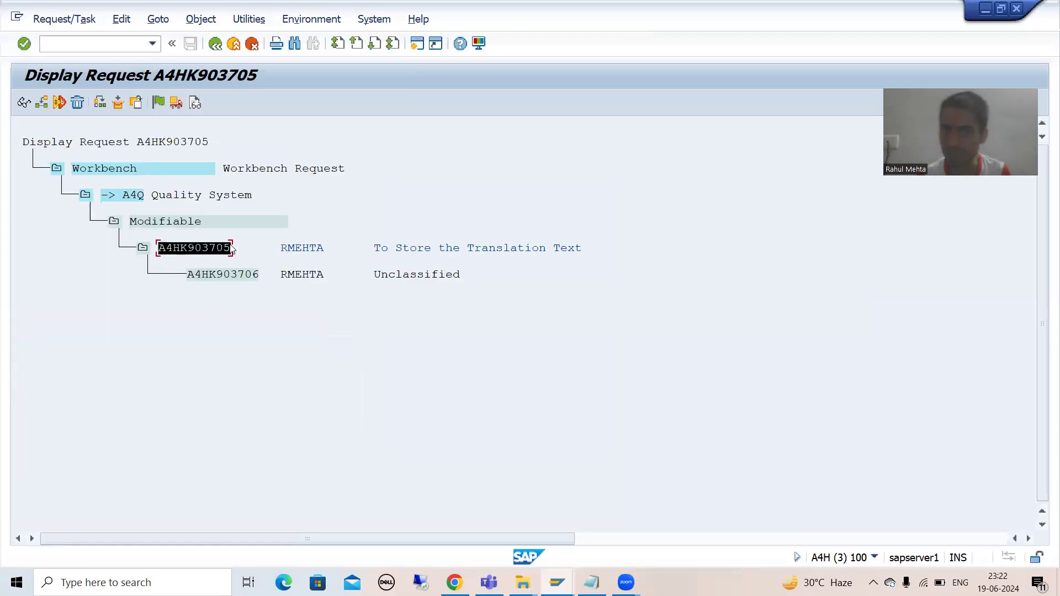
key(ctrl+c)
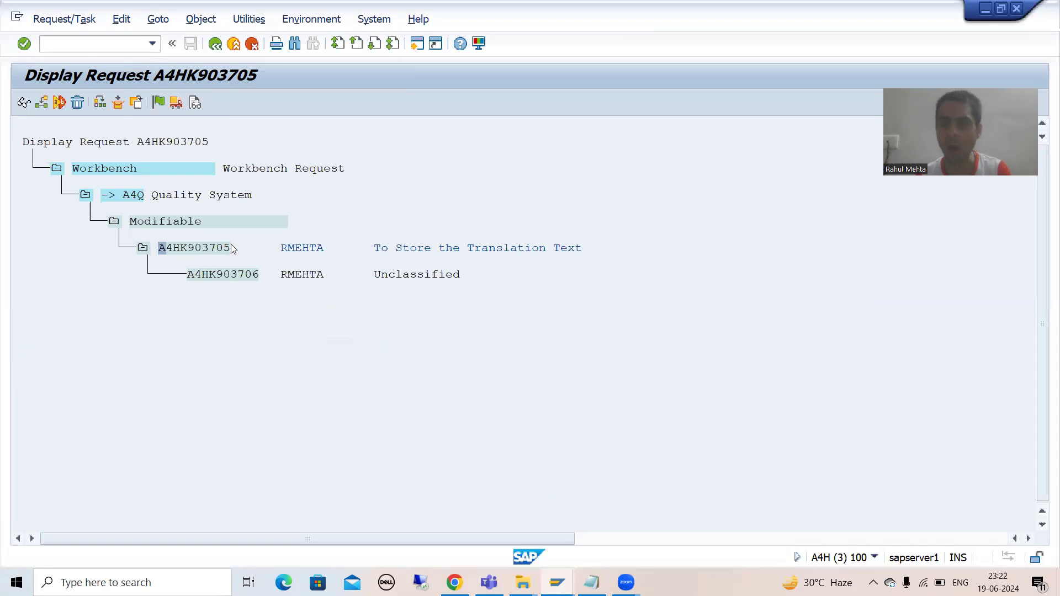
key(F3)
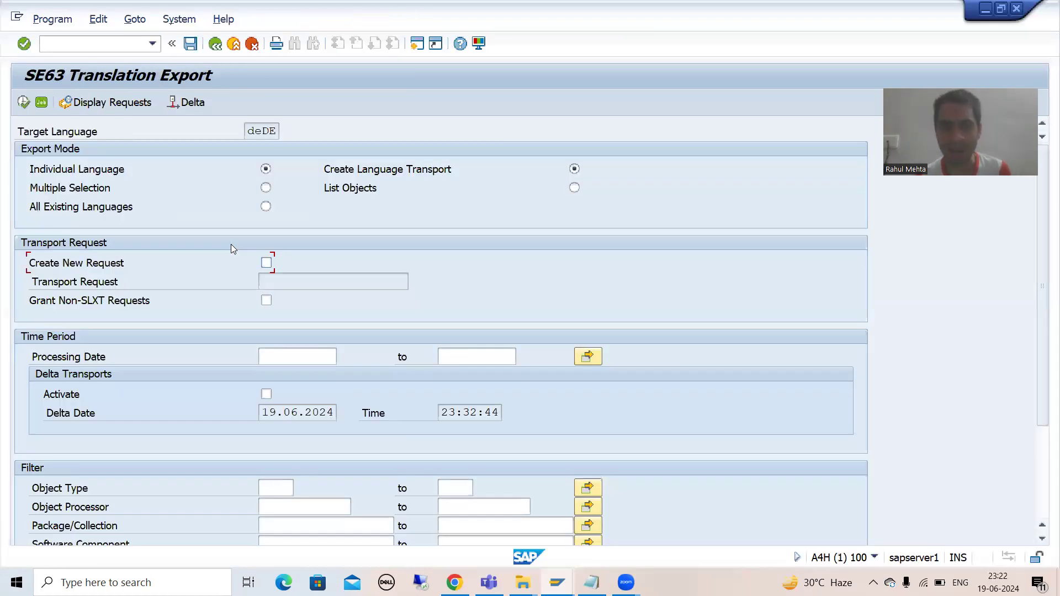
- Review the valid transport requests offered for the Transport Request field and close the list without choosing one
click(295, 284)
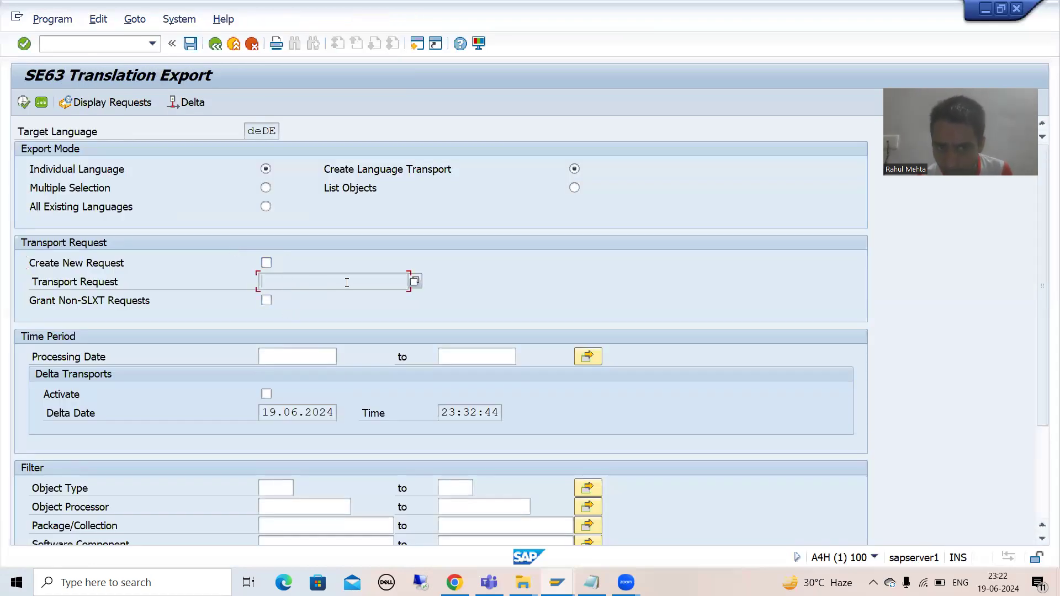
click(414, 282)
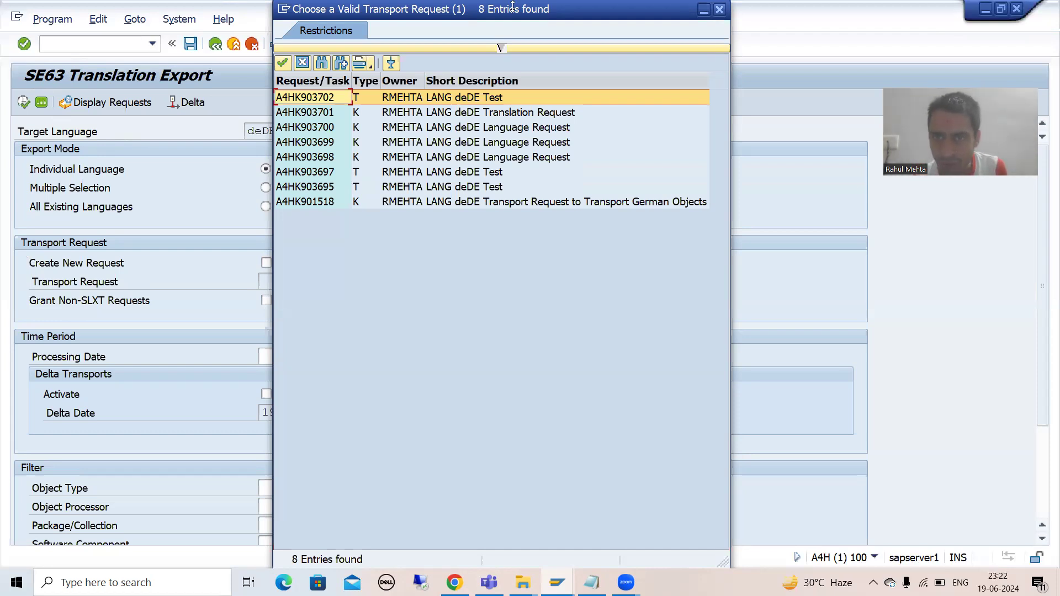
click(720, 9)
click(263, 275)
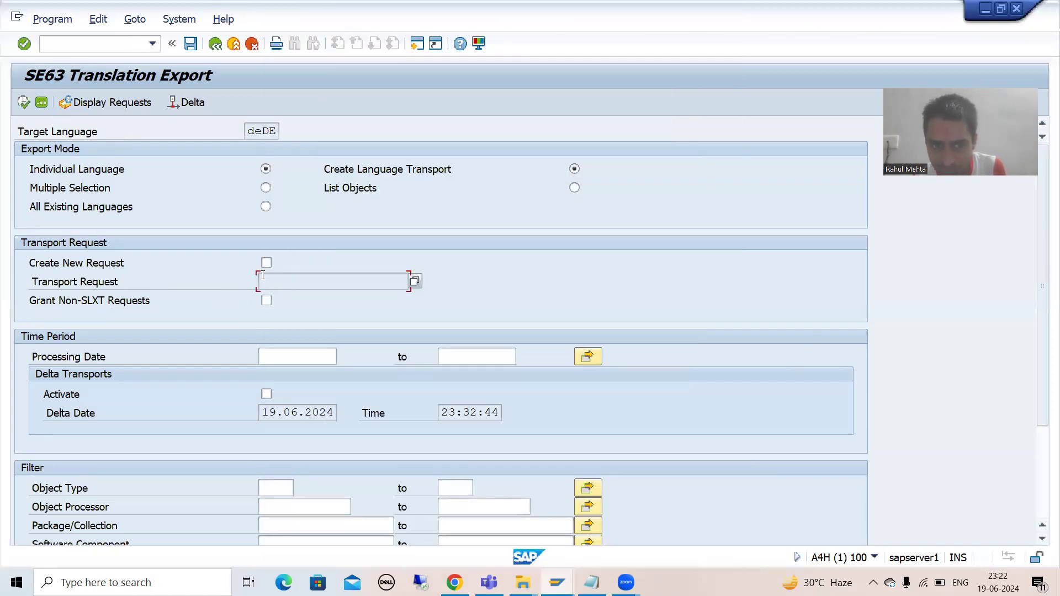
- Try the Create New Request option, turn it off again and look up the valid transport requests once more
click(267, 263)
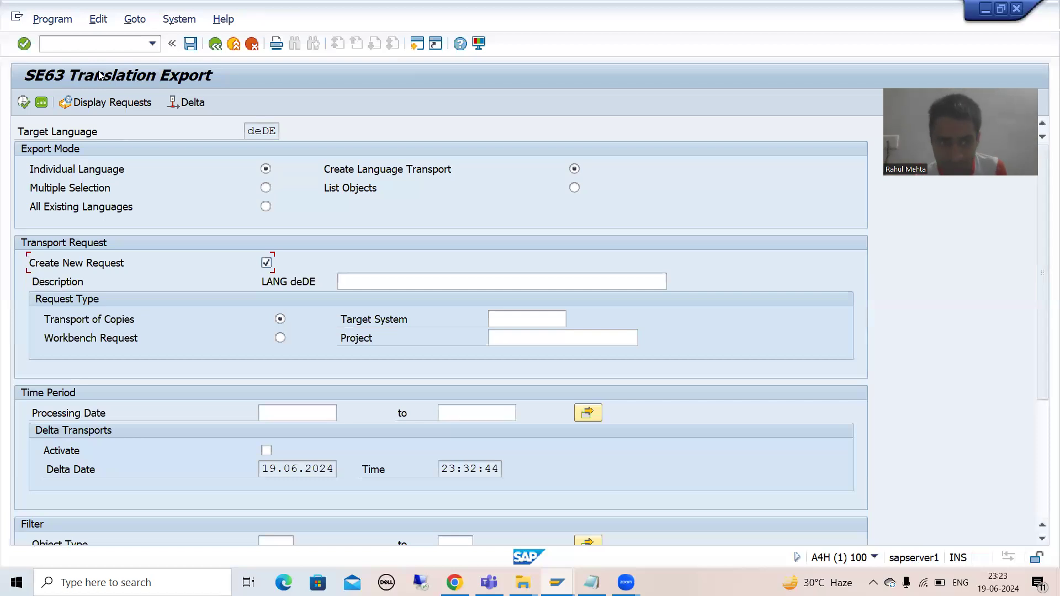
click(266, 263)
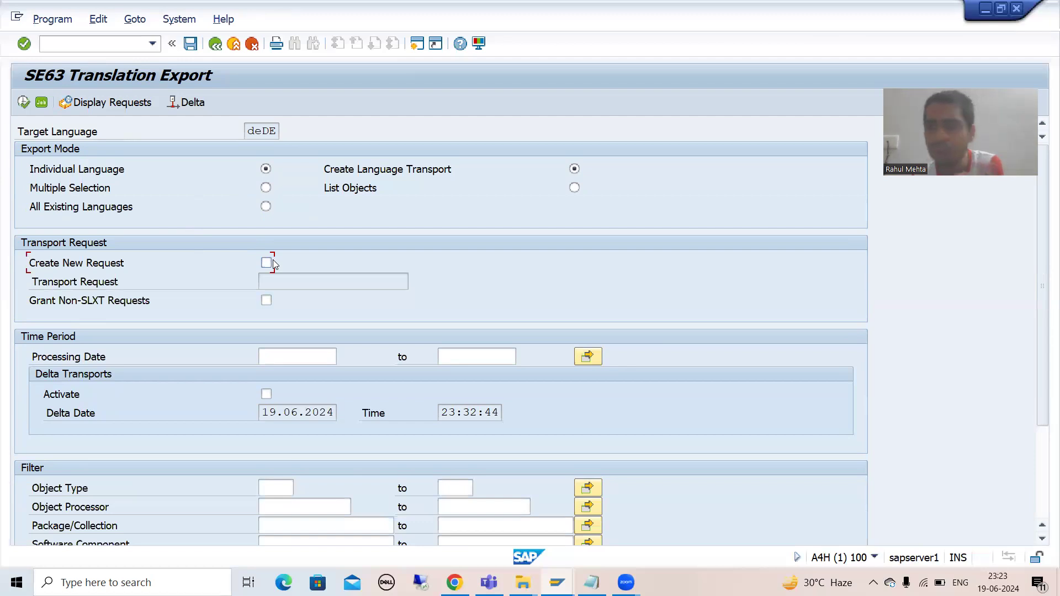
click(278, 281)
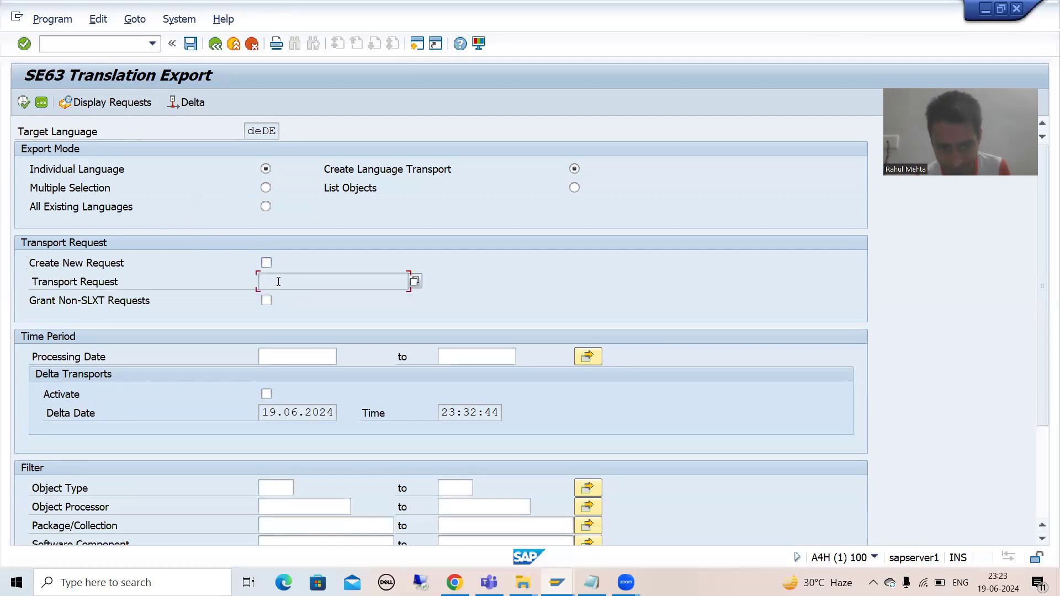
click(415, 282)
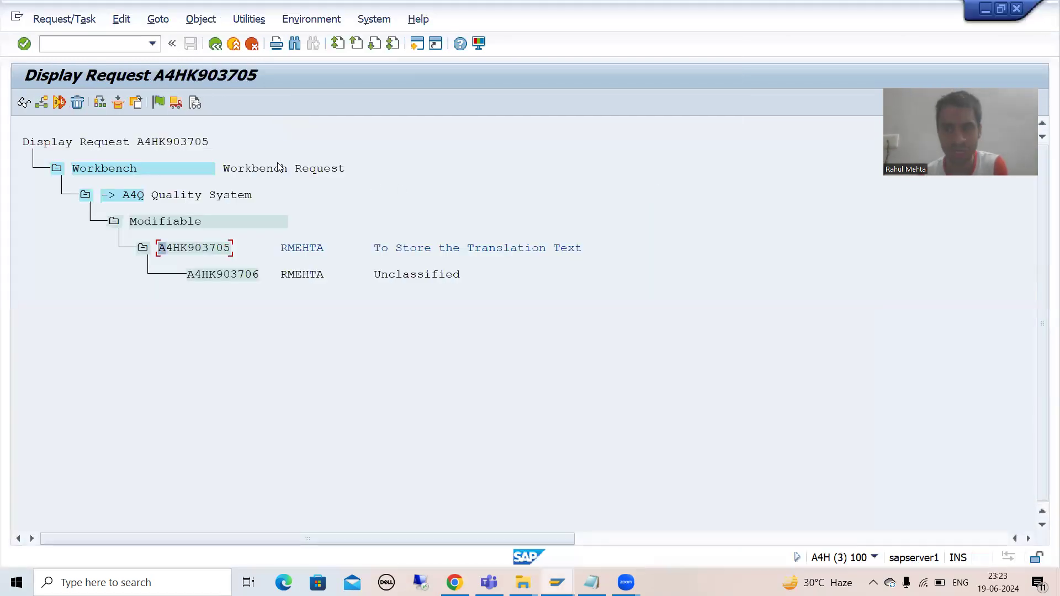
- Compare the newly created workbench request in the Transport Organizer session with the transport request settings of the translation export
key(alt+Tab)
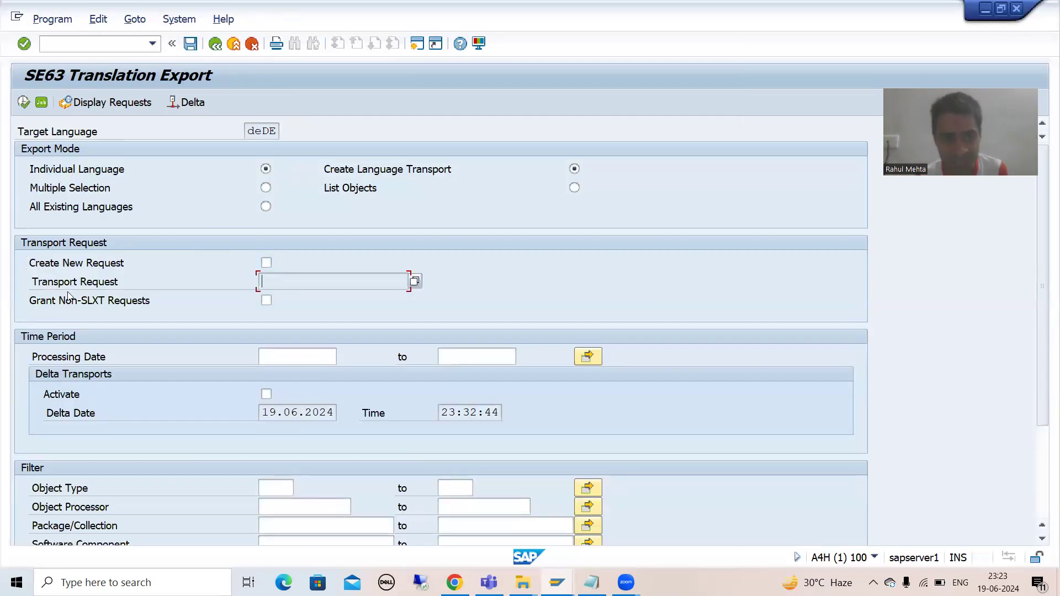
key(alt+Tab)
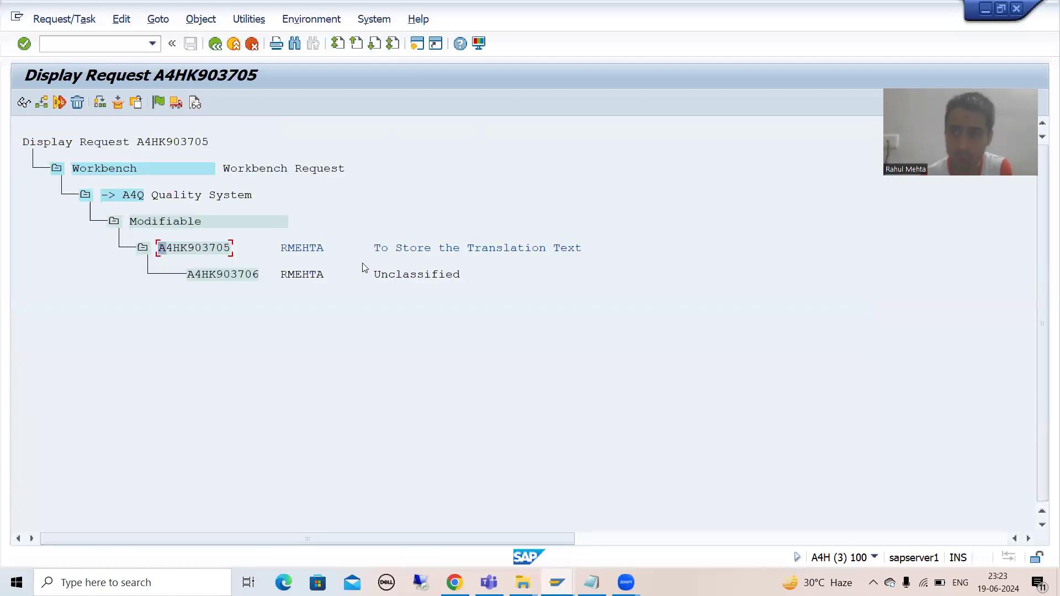
key(alt+Tab)
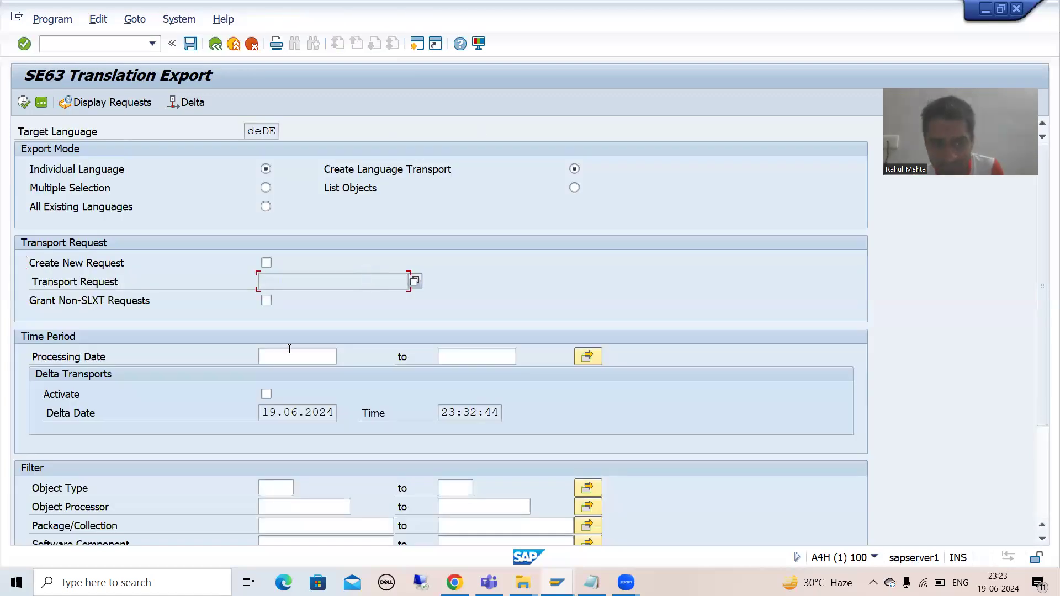
- Grant non-SLXT requests and select the modifiable workbench request A4HK903705, "To Store the Translation Text", for the export
click(268, 301)
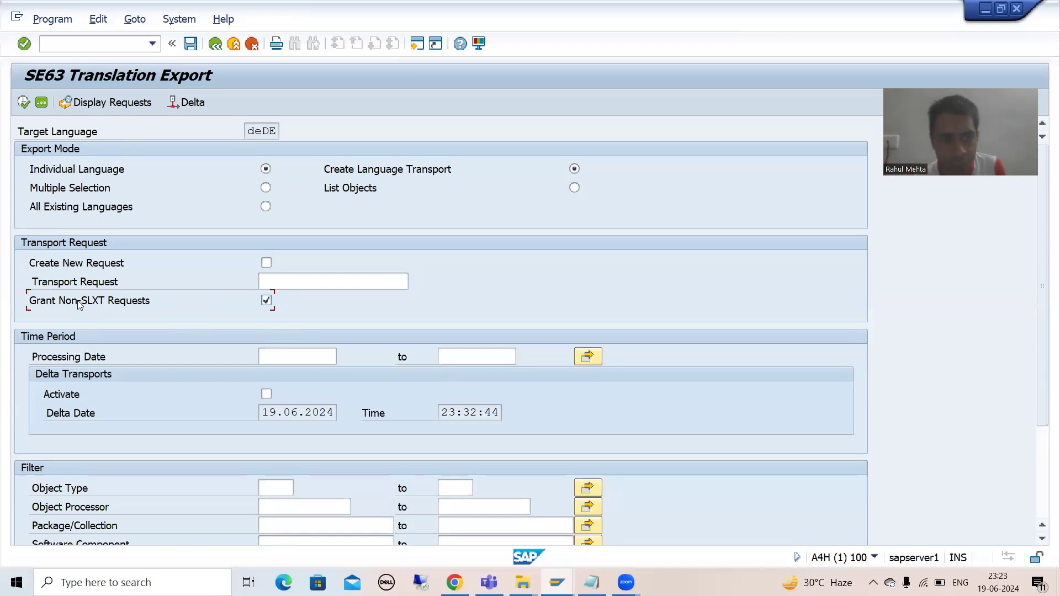
click(304, 282)
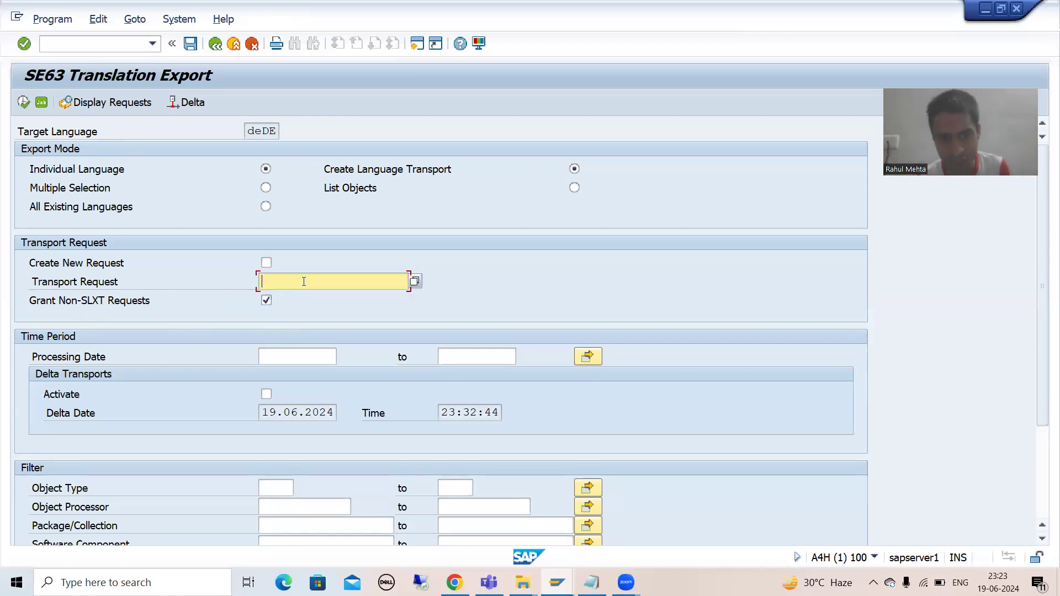
click(414, 282)
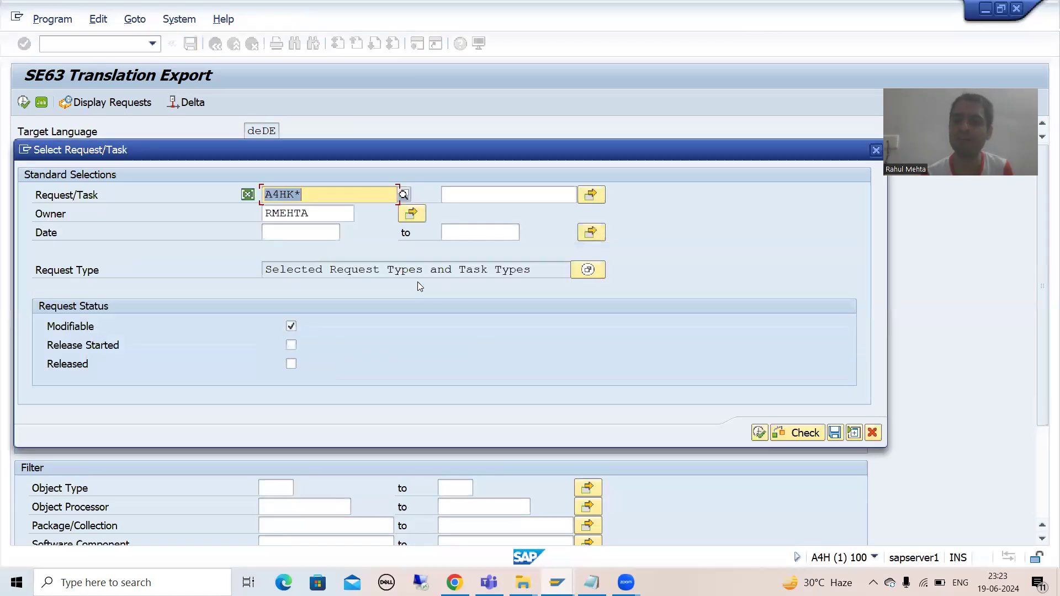
click(759, 433)
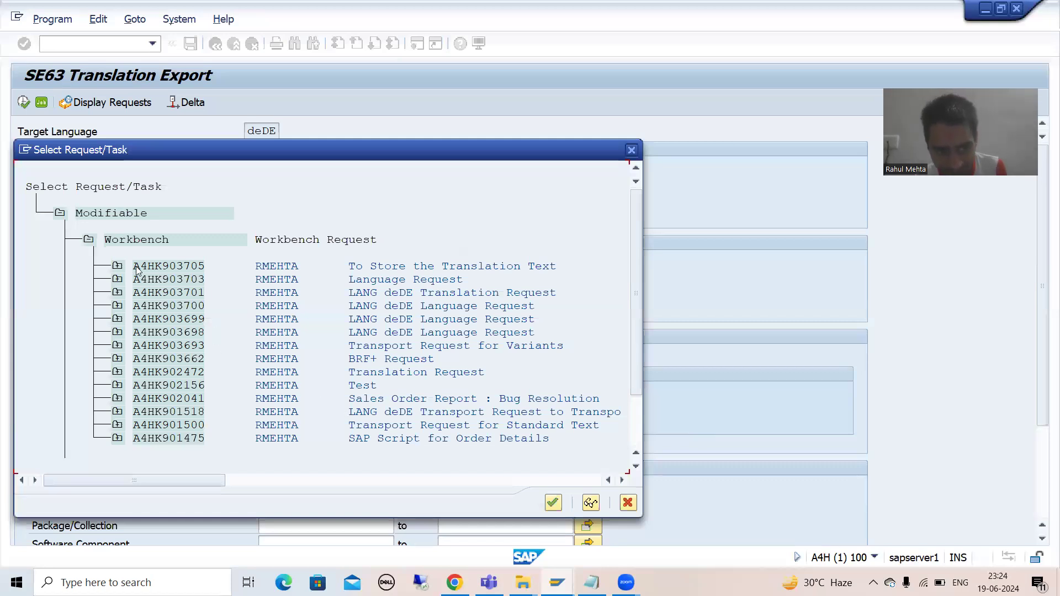
drag(137, 270, 483, 269)
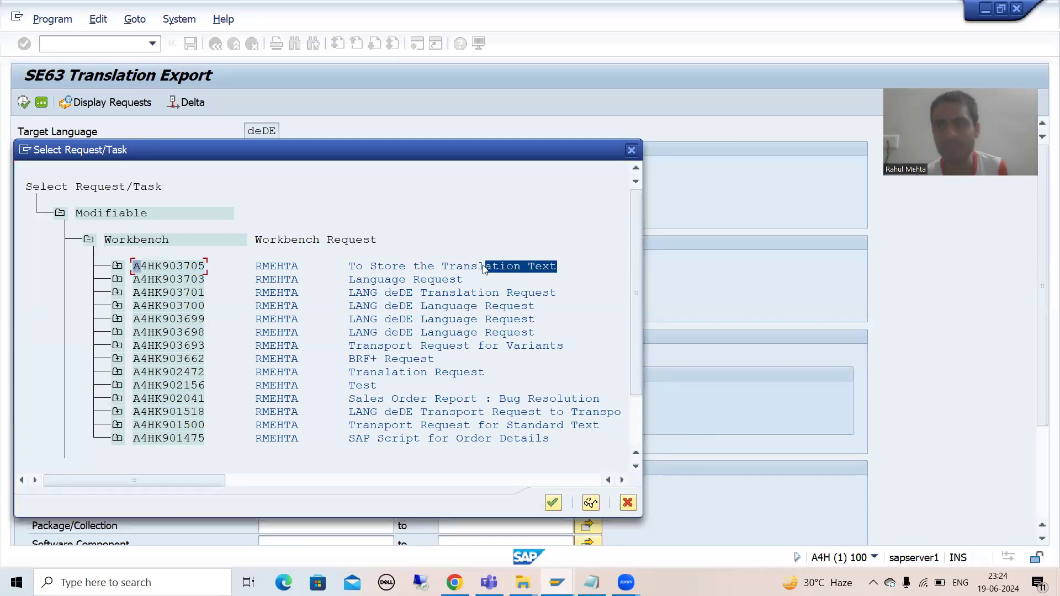
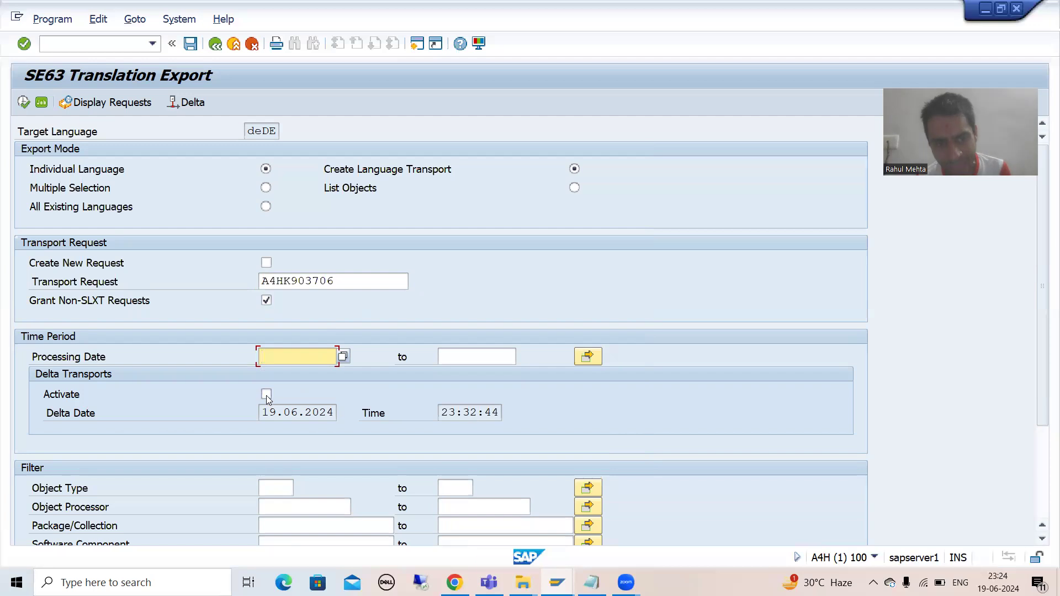
- Activate delta transports for the export's time period and leave the processing date range empty
click(266, 395)
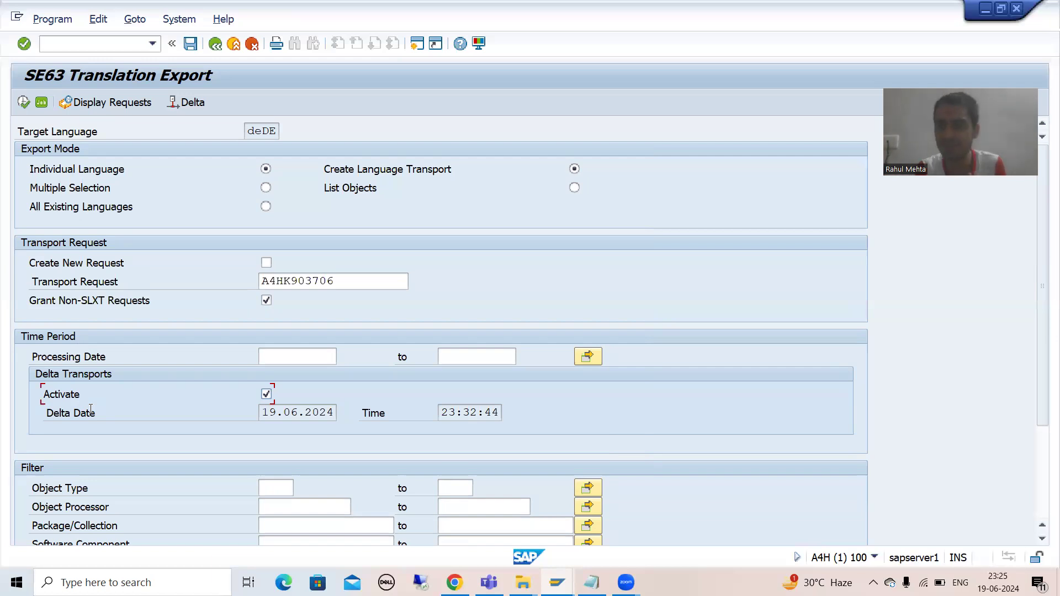
click(269, 356)
click(459, 355)
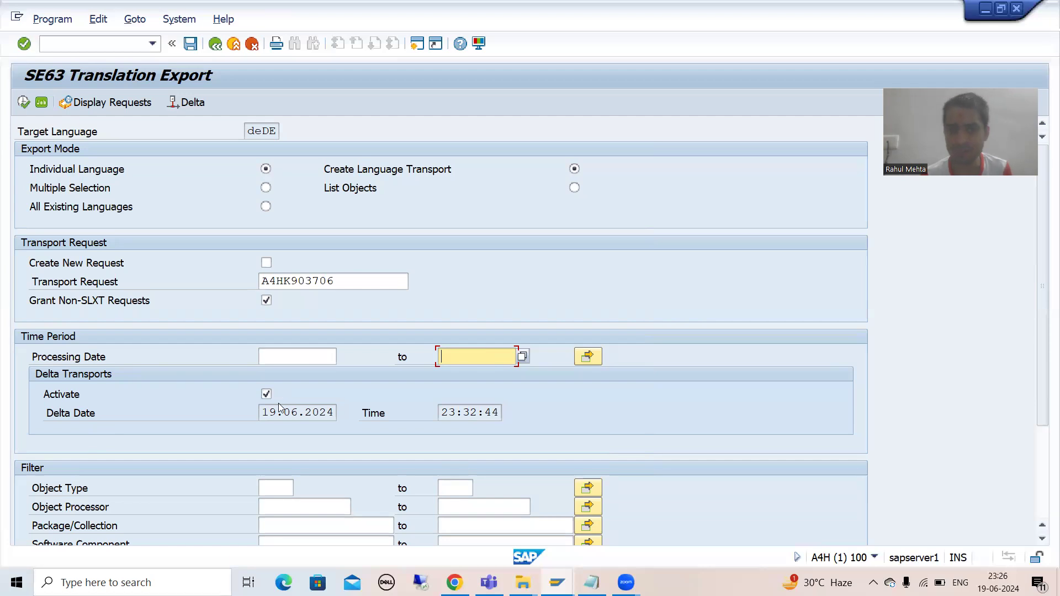
- Define the start date of the delta transport manually as 19.06.2024
drag(263, 413, 335, 413)
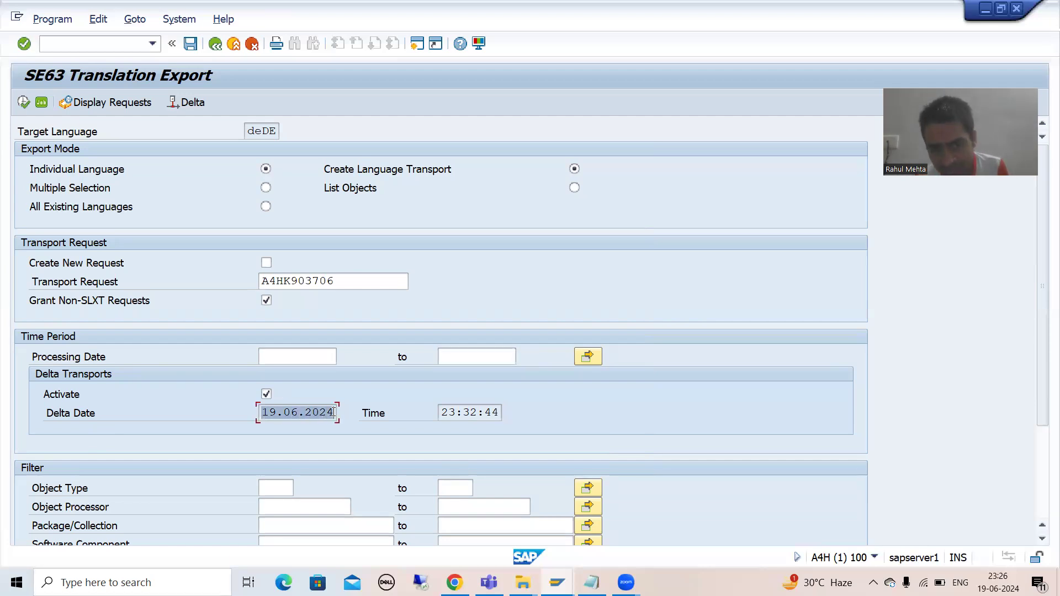
click(489, 412)
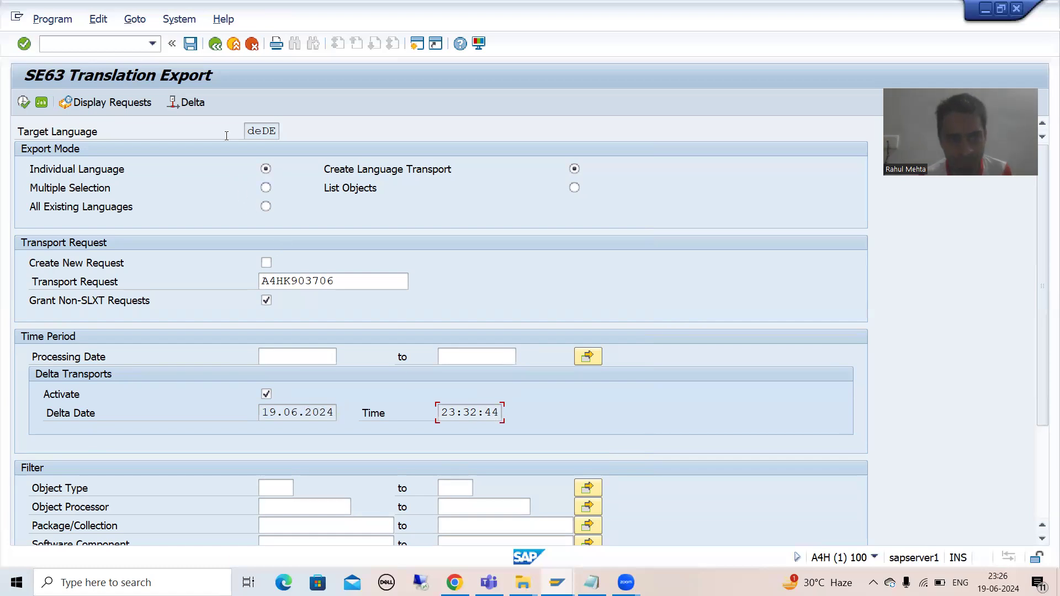
click(197, 104)
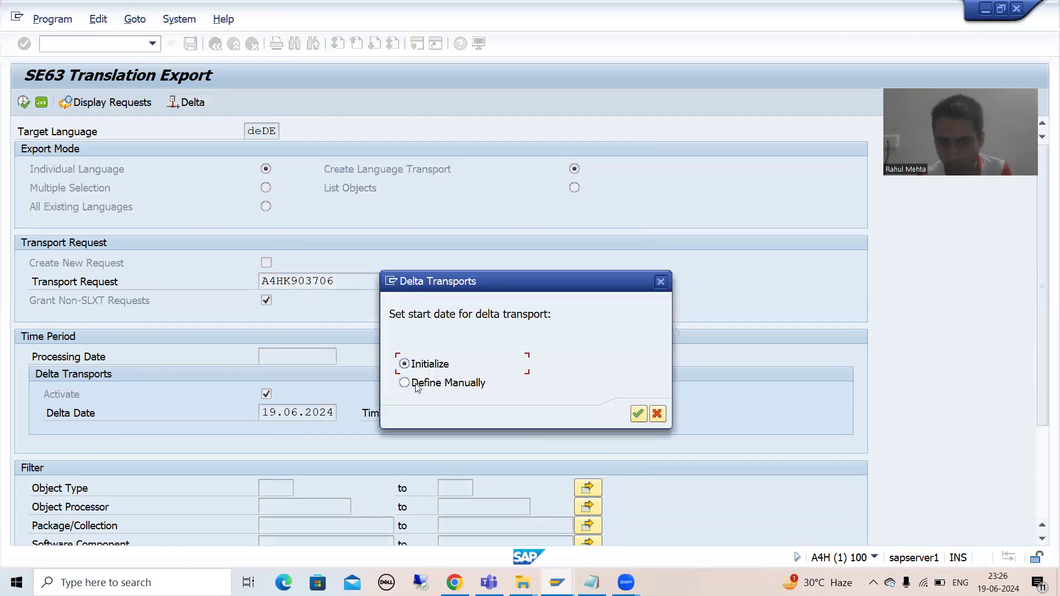
click(428, 383)
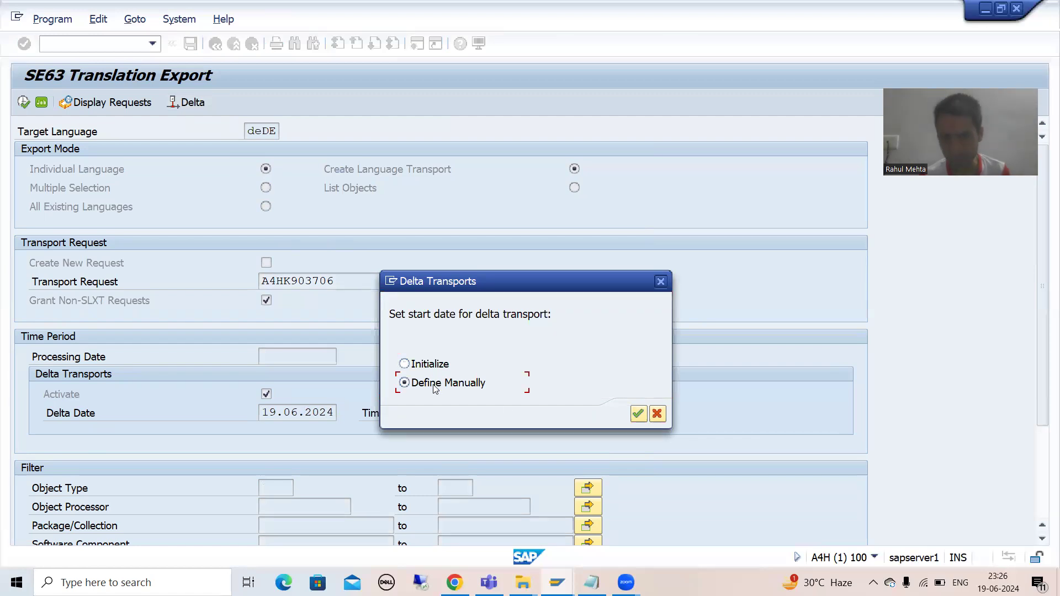
click(639, 416)
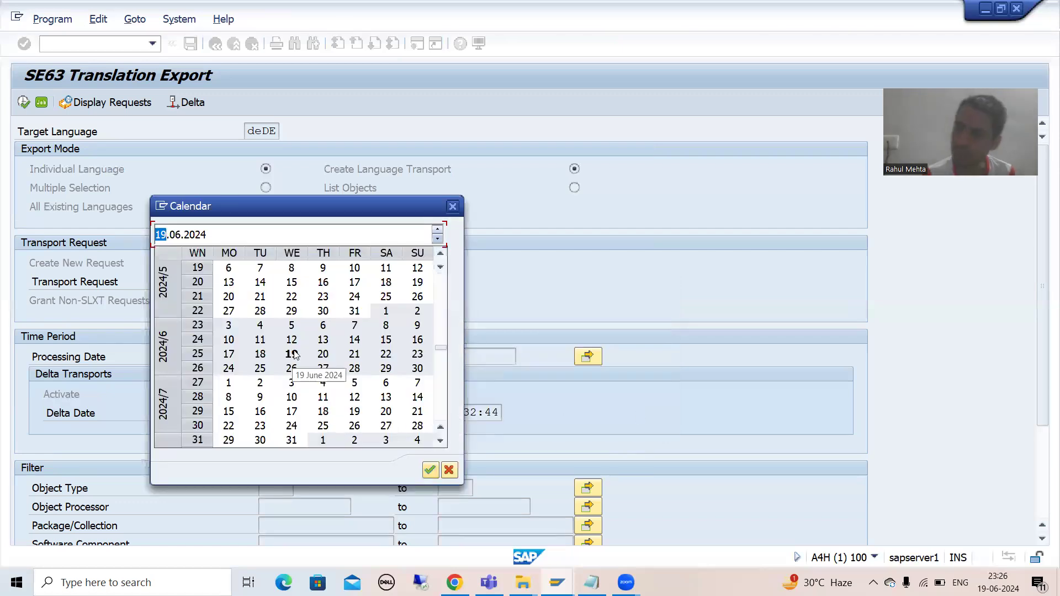
double_click(292, 354)
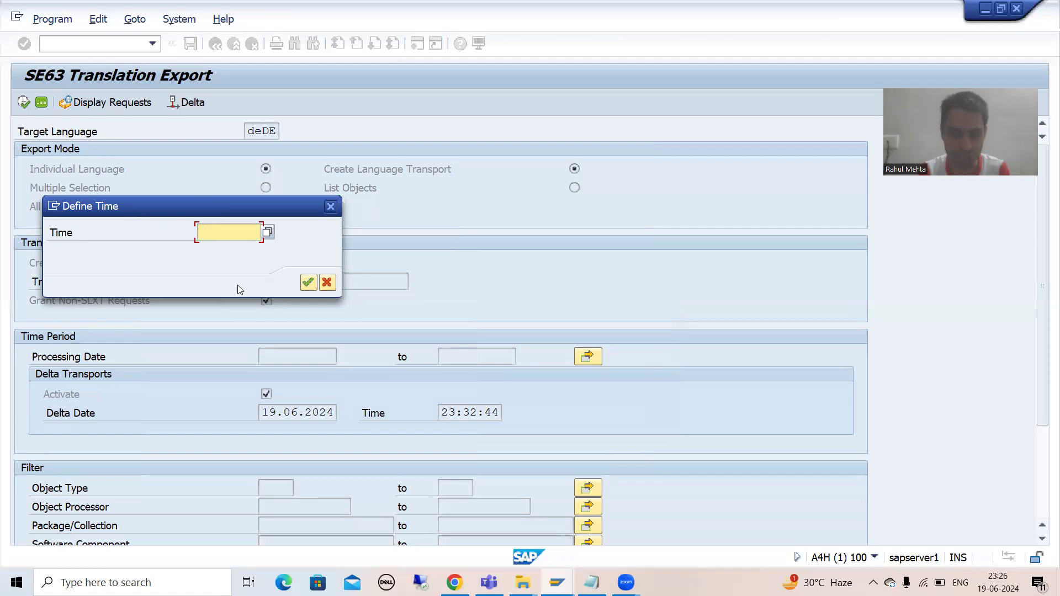
- Set the delta transport's start time to 18:30:00
key(BackSpace)
key(Down)
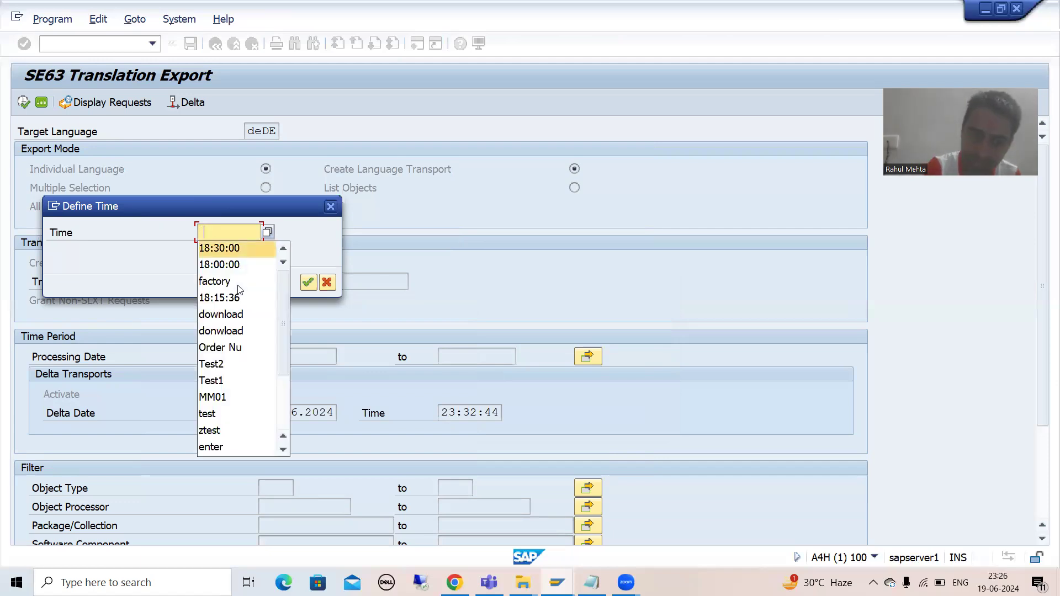
key(Return)
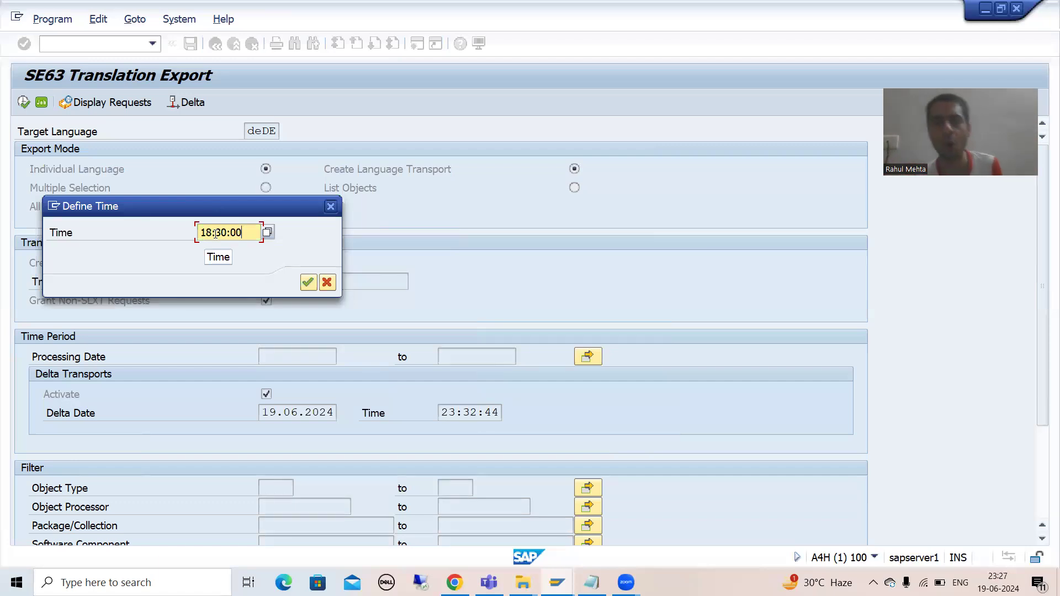
click(308, 283)
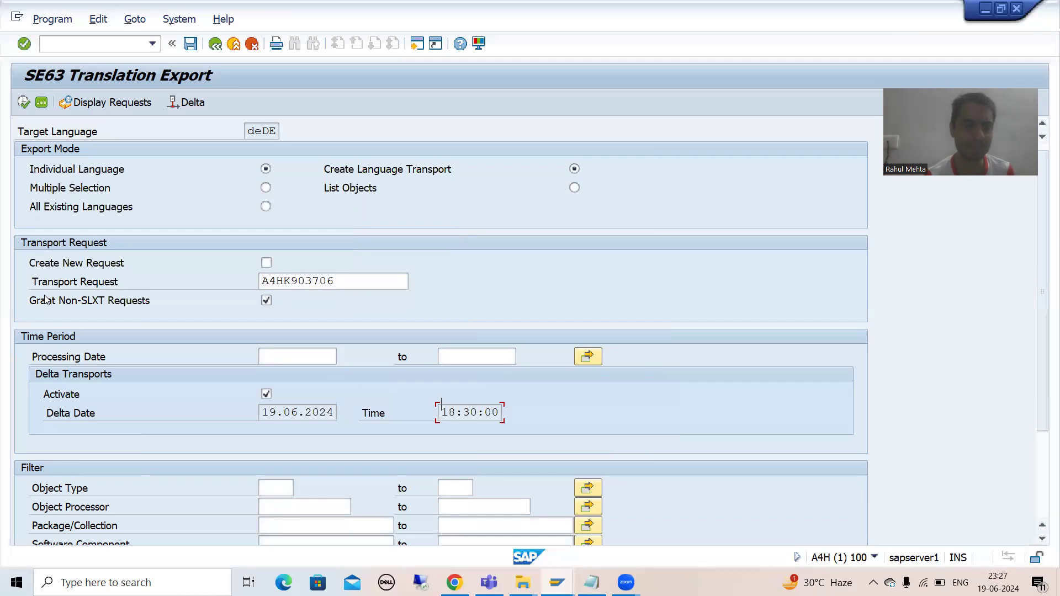
- Try to run the export with A4HK903706 and compare that number with the request and task numbers in the Transport Organizer session
click(23, 104)
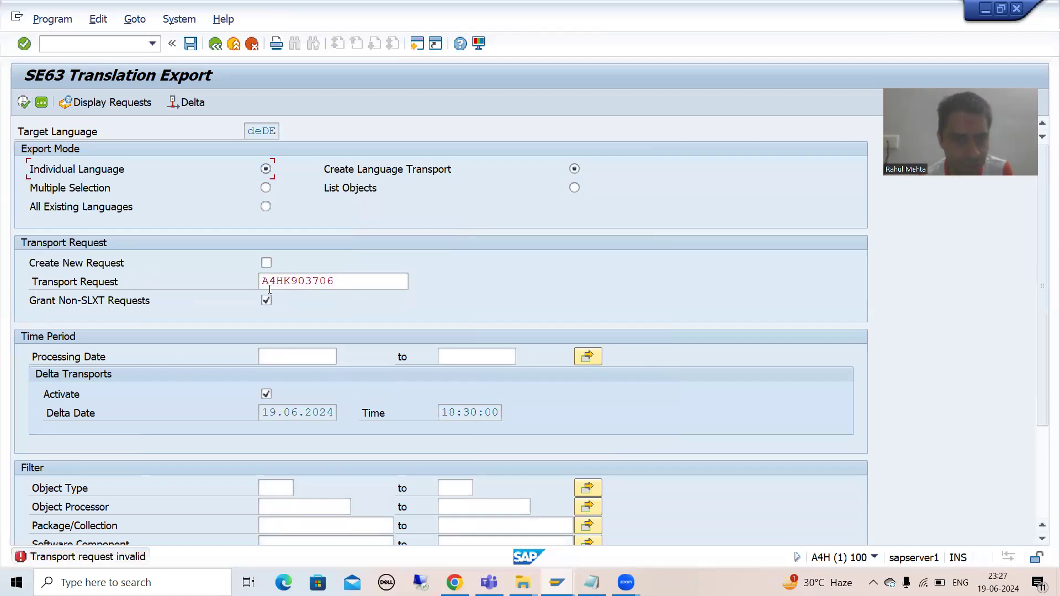
click(335, 282)
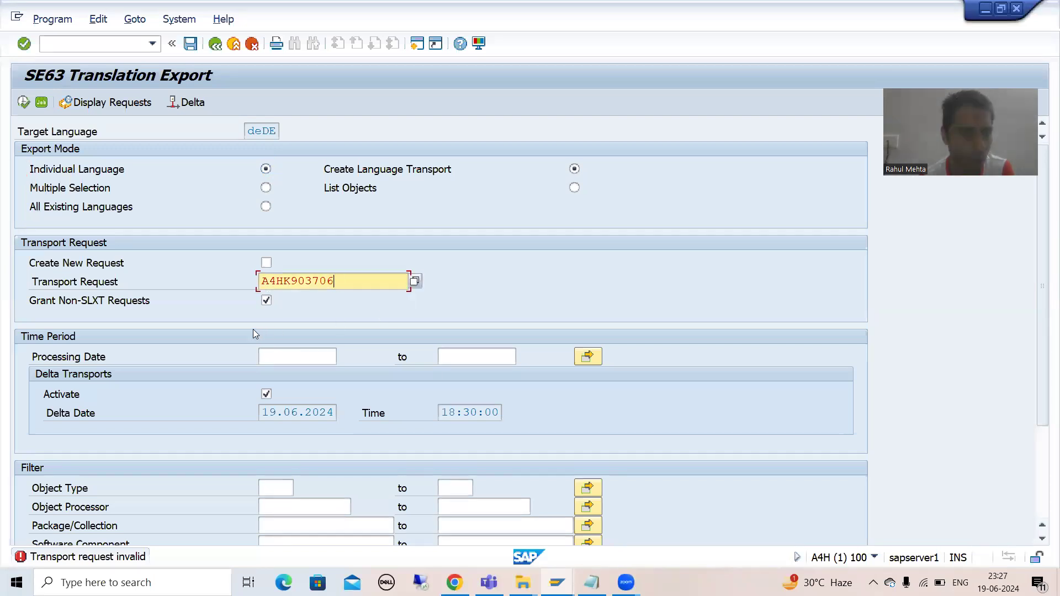
double_click(320, 282)
drag(374, 279, 445, 285)
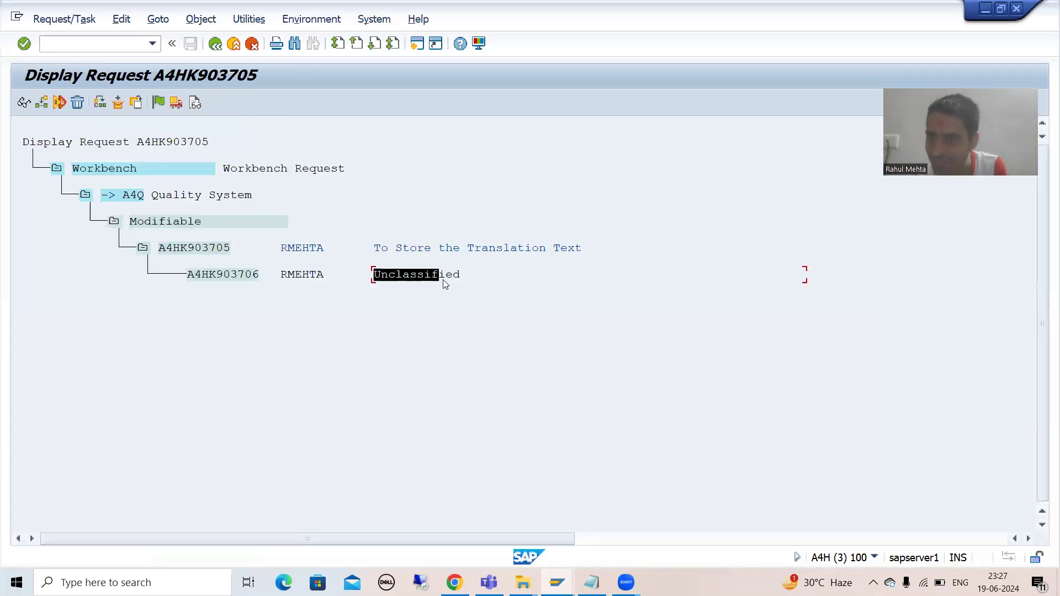
drag(188, 279, 259, 280)
key(ctrl+c)
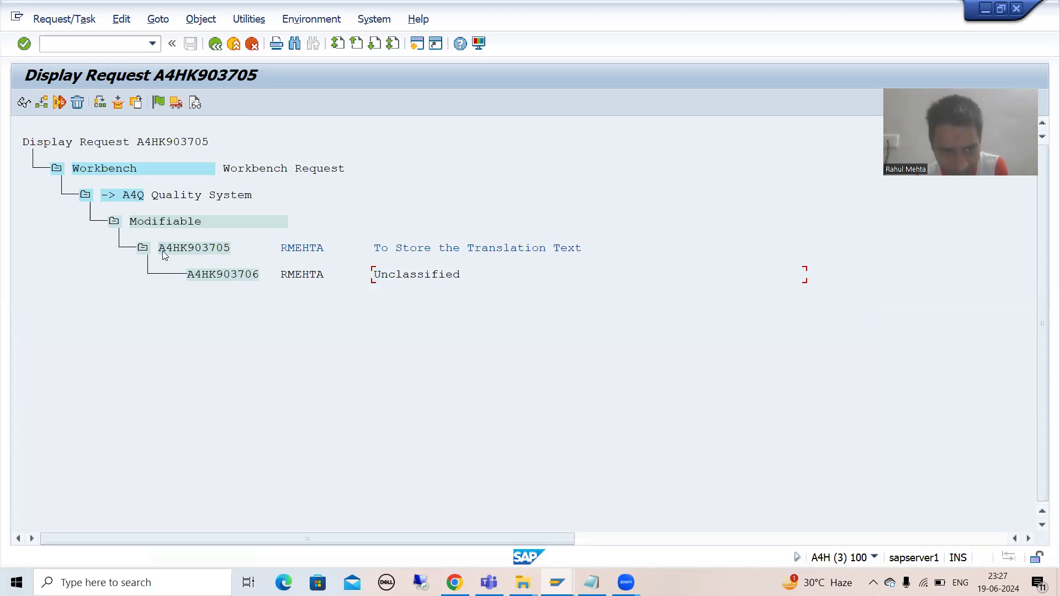
drag(170, 253, 232, 253)
key(ctrl+c)
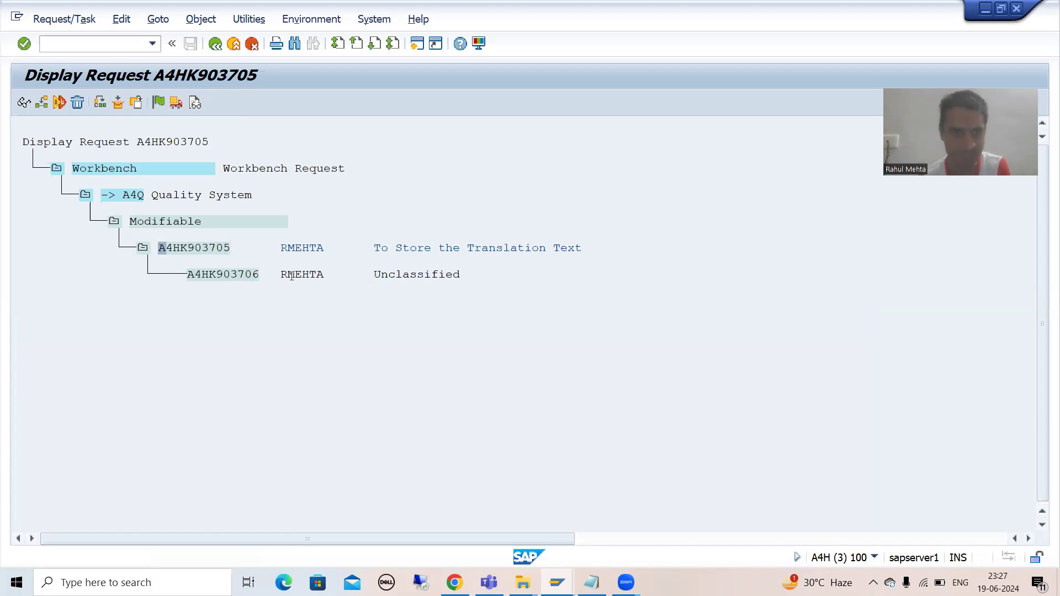
- Replace the transport request with A4HK903705, "To Store the Translation Text", from the modifiable workbench requests and run the translation export
key(F3)
key(BackSpace)
key(BackSpace)
key(BackSpace)
key(BackSpace)
key(BackSpace)
key(BackSpace)
key(BackSpace)
key(BackSpace)
key(BackSpace)
key(BackSpace)
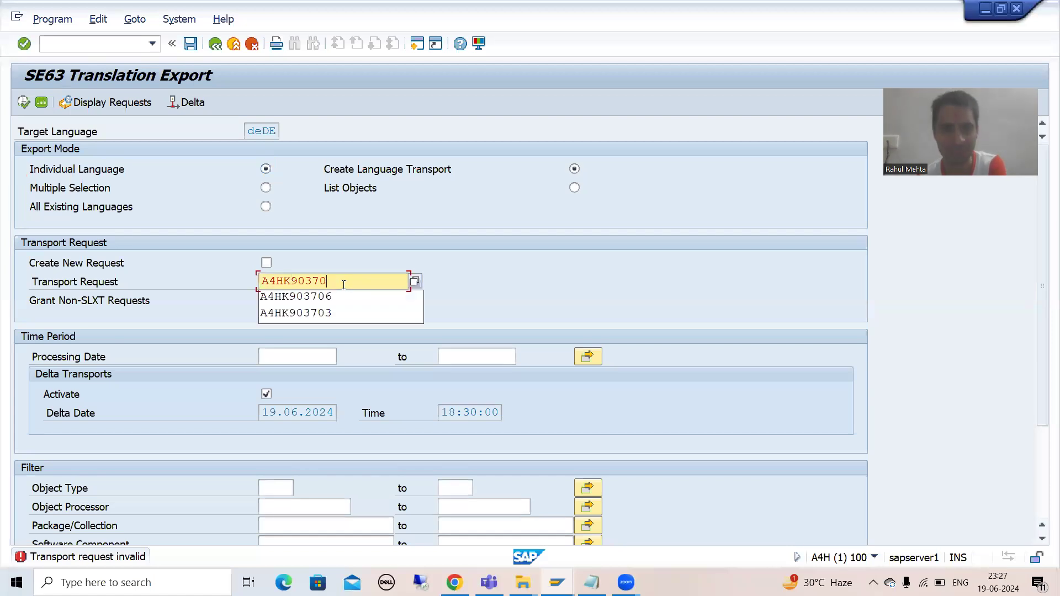
click(414, 282)
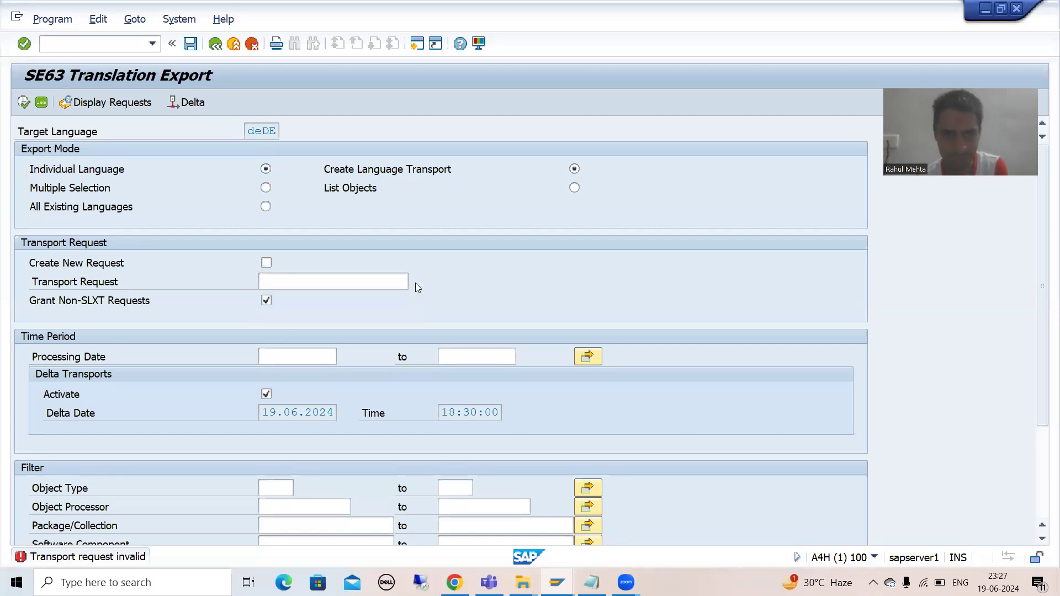
click(760, 432)
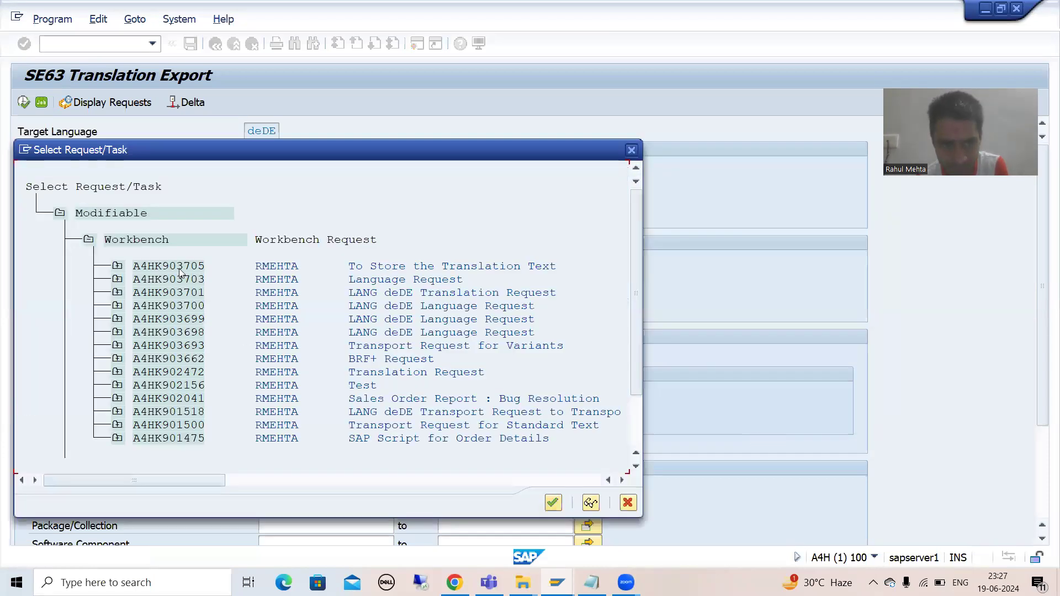
double_click(168, 267)
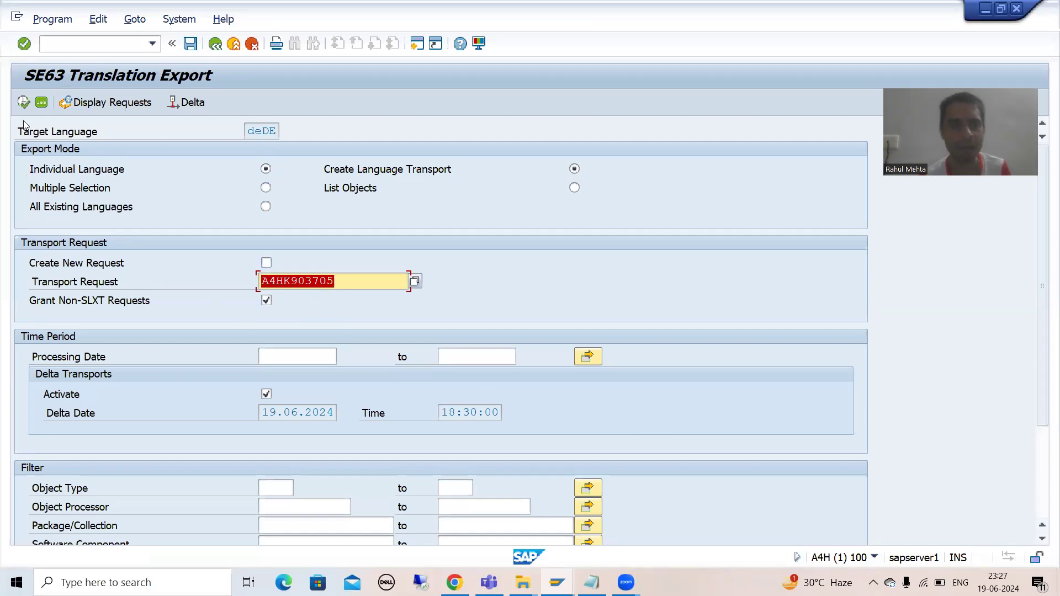
click(22, 103)
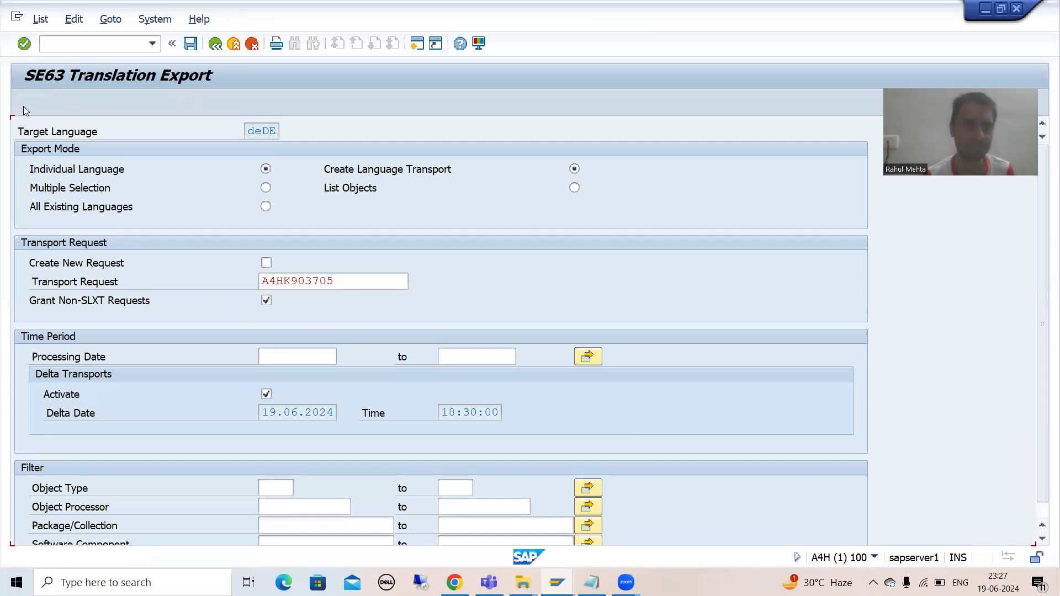
- Check the transport request used and the recorded objects in the export results against the request in the Transport Organizer session
drag(300, 477, 373, 472)
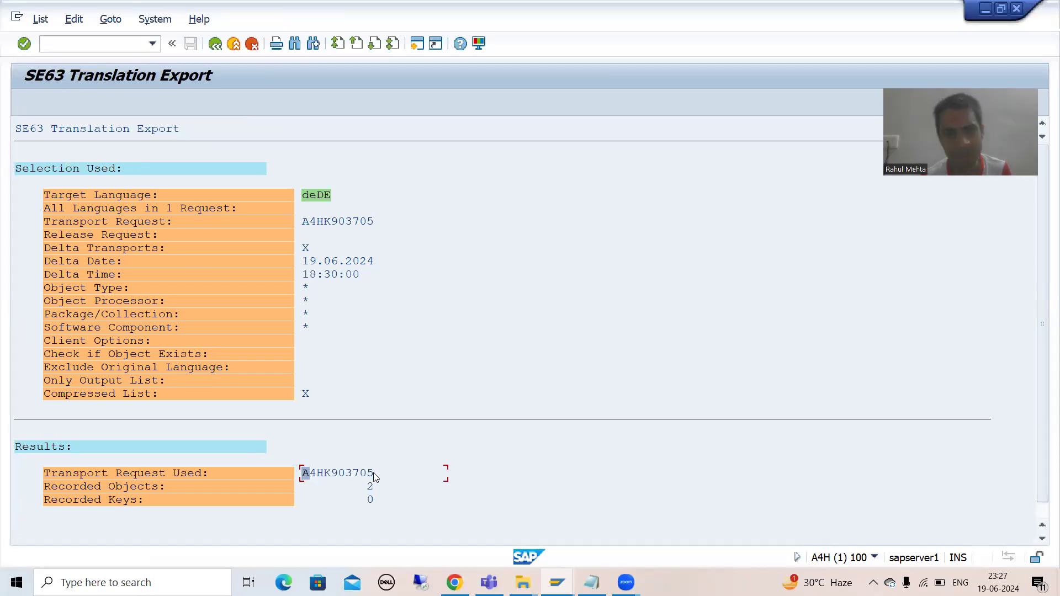
double_click(372, 473)
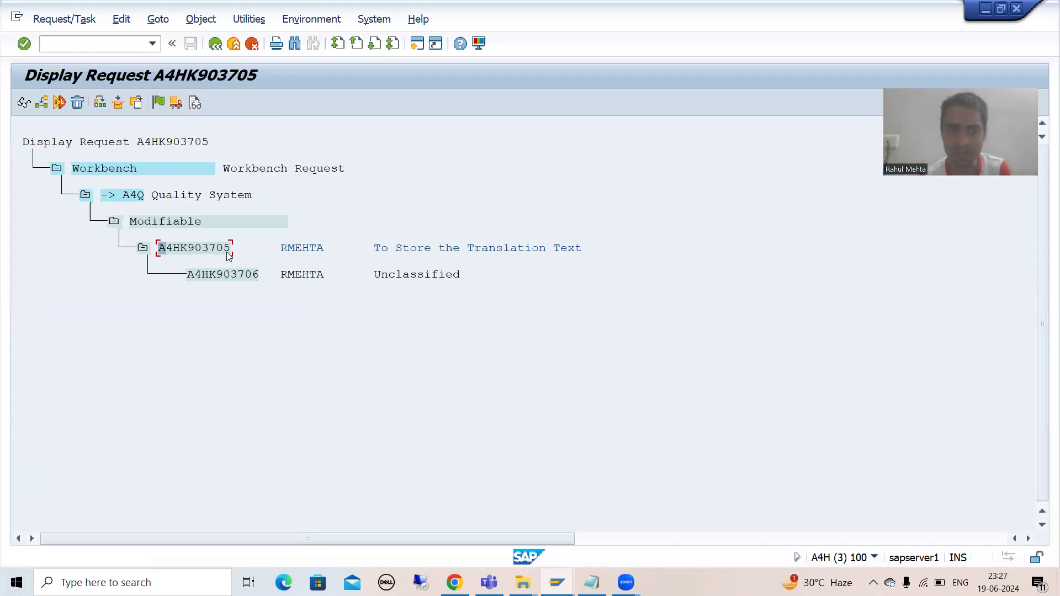
key(F3)
click(370, 487)
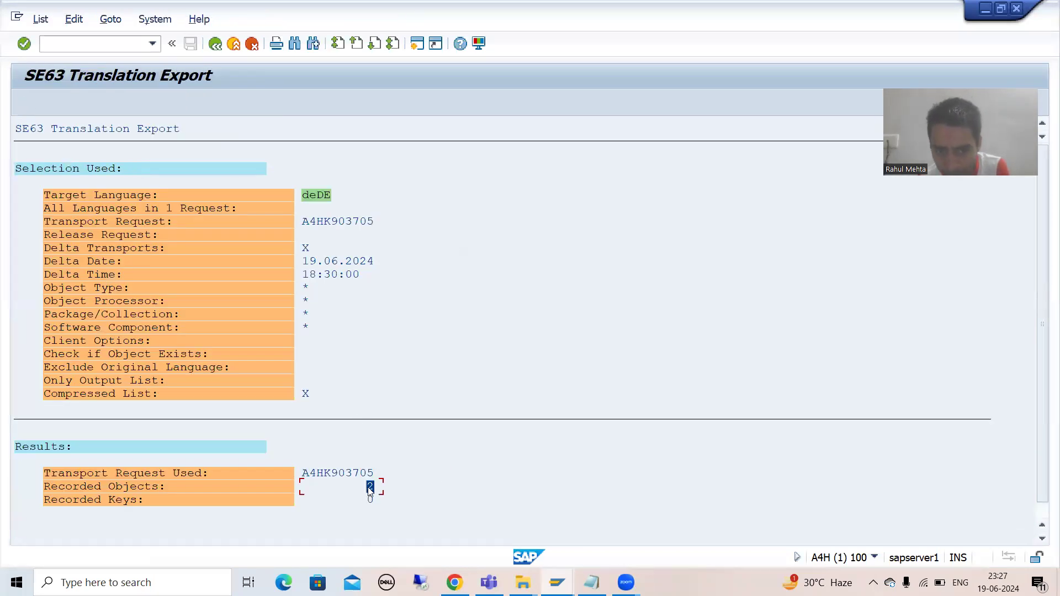
double_click(326, 462)
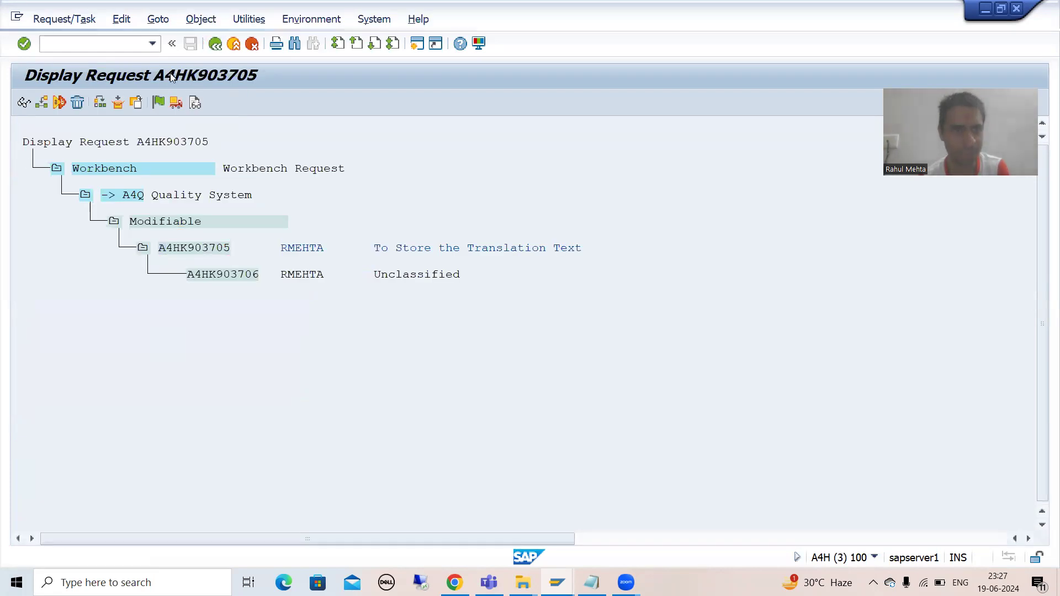
- Redisplay the workbench requests in the Transport Organizer and inspect the data element and single message translations in A4HK903705's object list
key(F3)
click(103, 380)
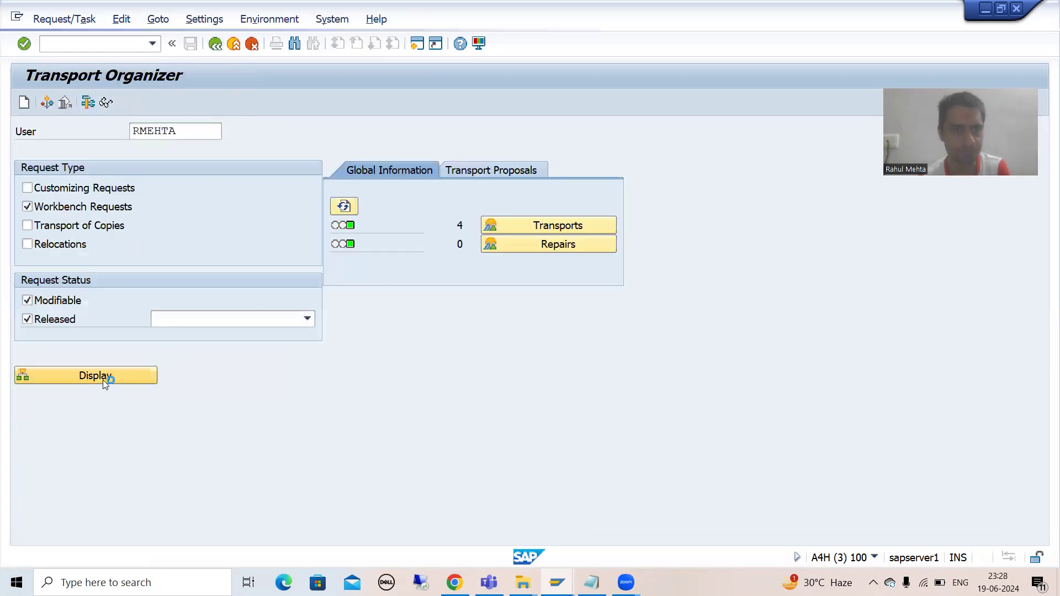
click(143, 248)
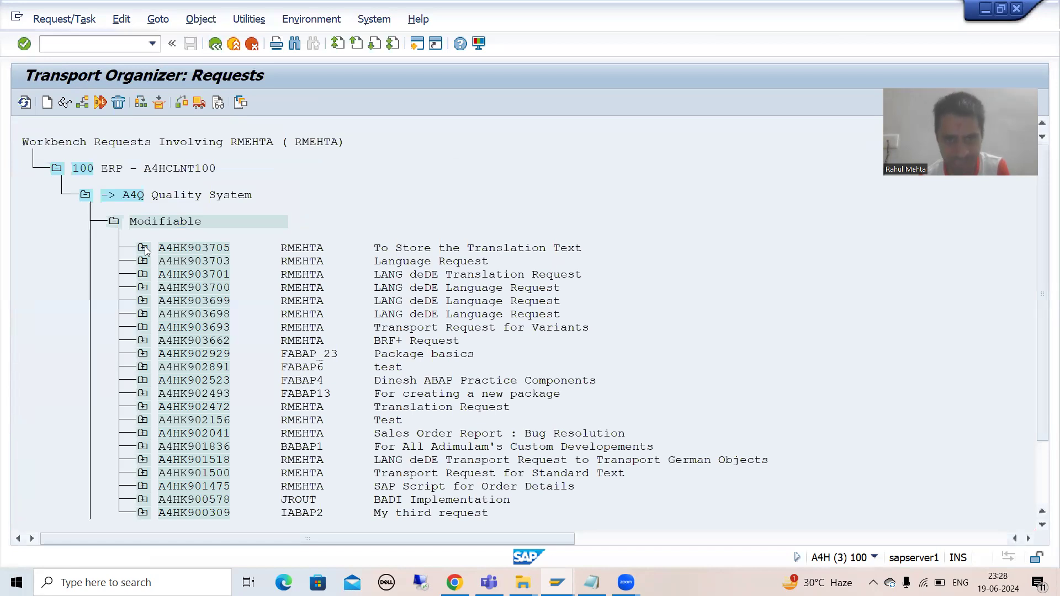
click(171, 288)
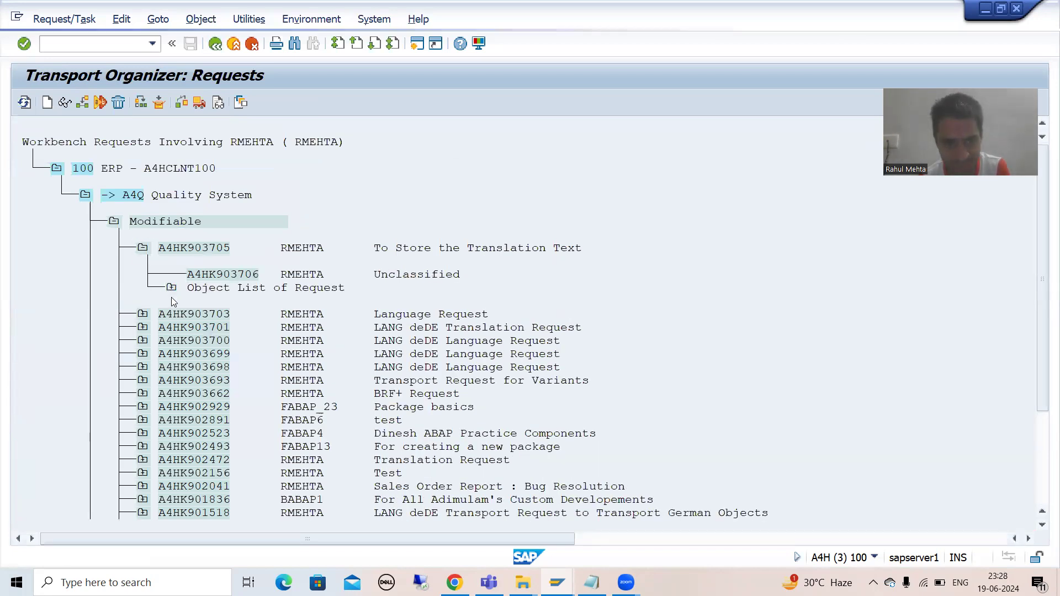
click(200, 314)
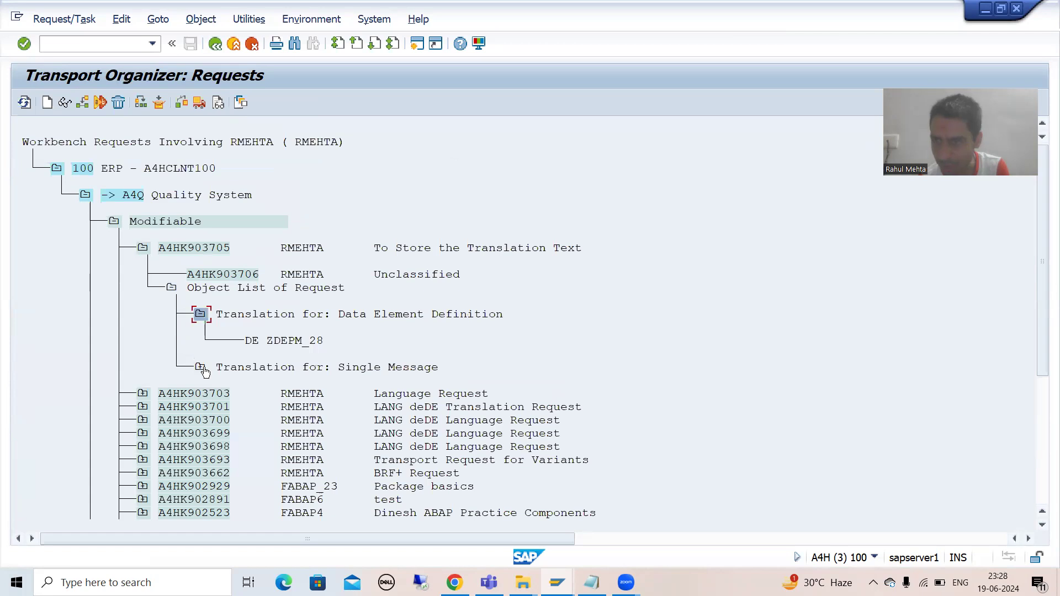
click(199, 367)
drag(246, 341, 316, 342)
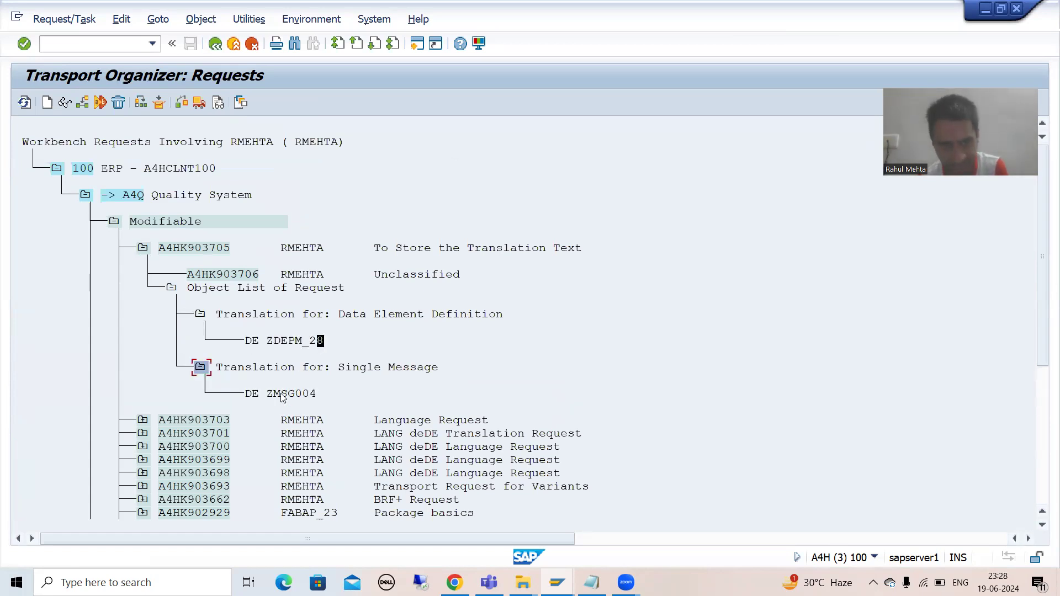
drag(249, 394, 301, 396)
key(ctrl+c)
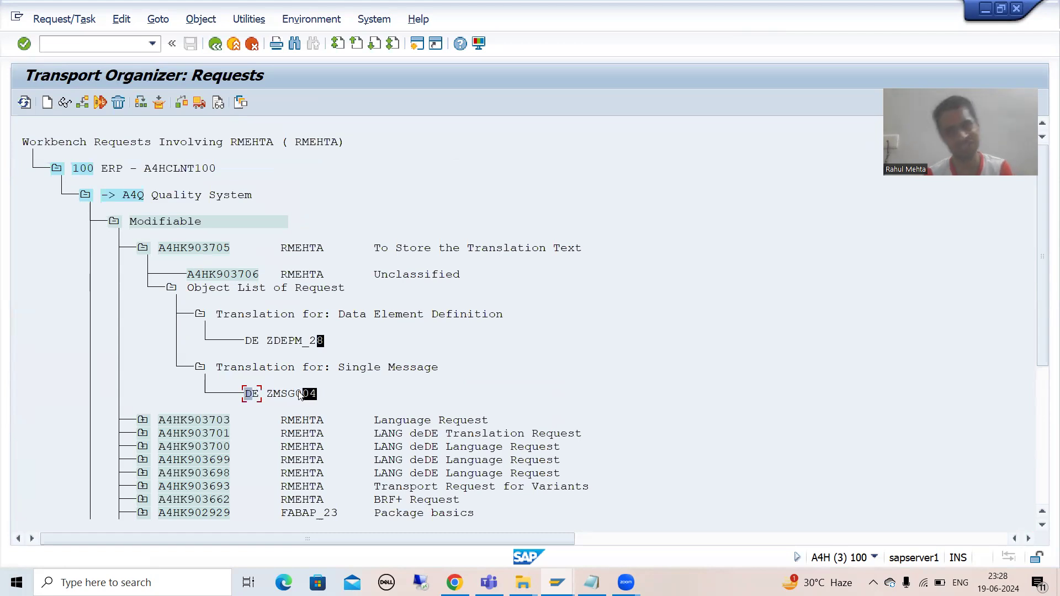
- Return to the export's selection screen and try the Multiple Selection and All Existing Languages modes before restoring Individual Language
key(alt+Tab)
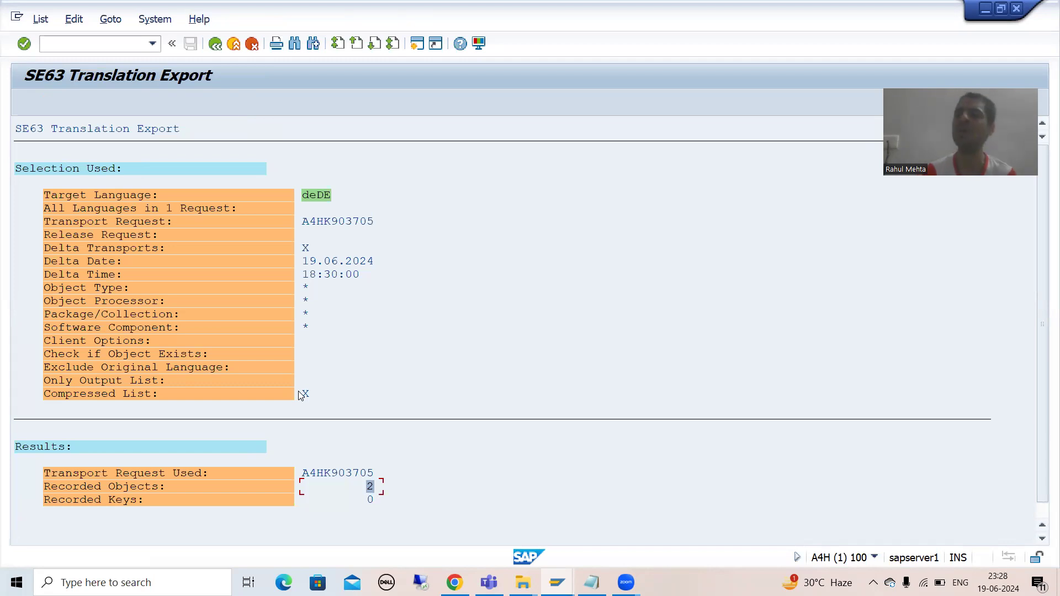
click(215, 43)
key(F3)
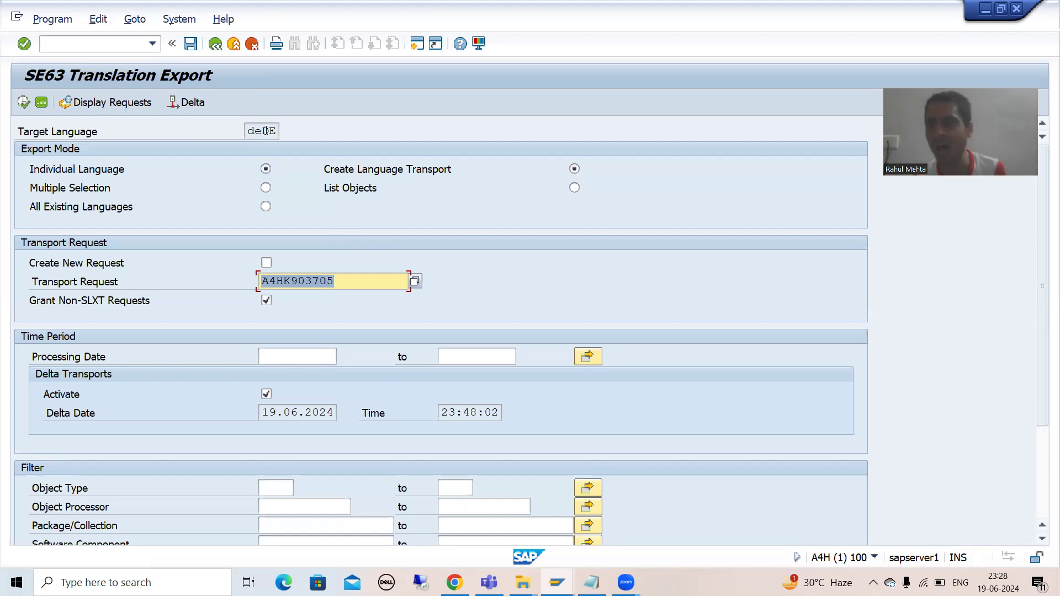
click(266, 188)
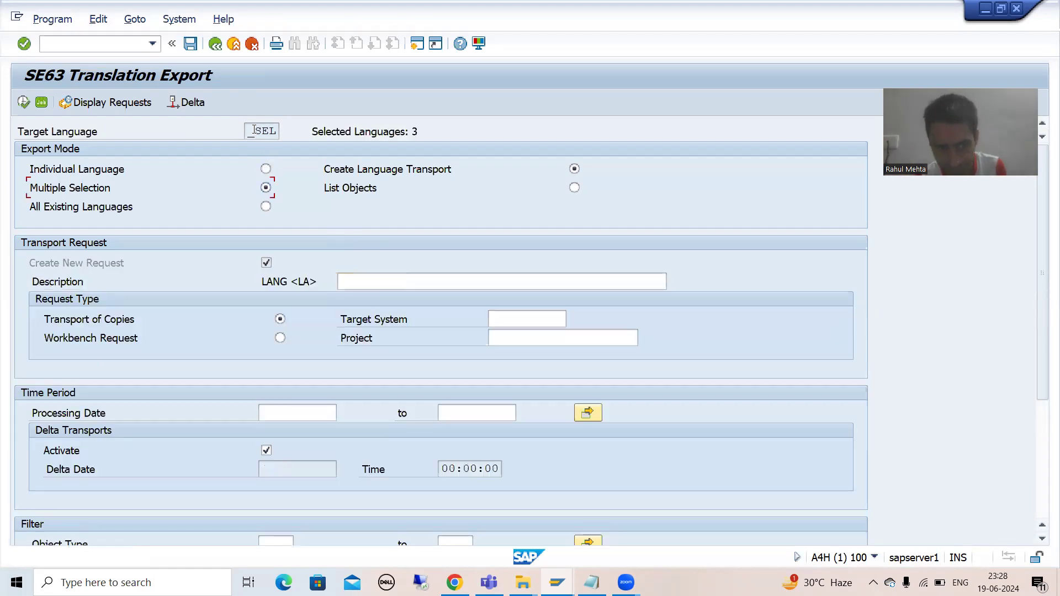
click(266, 133)
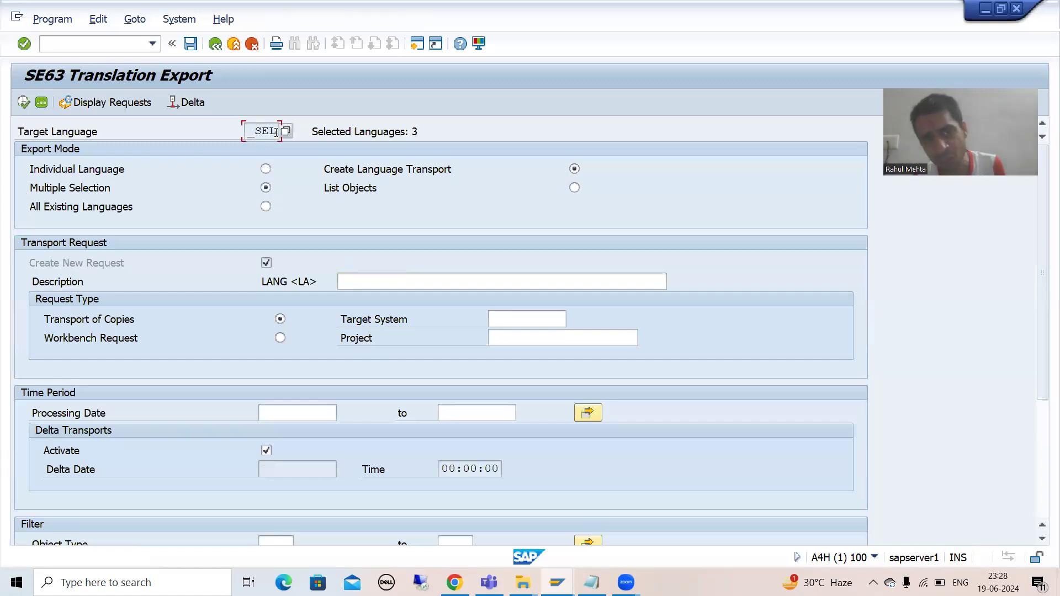
click(266, 206)
click(266, 169)
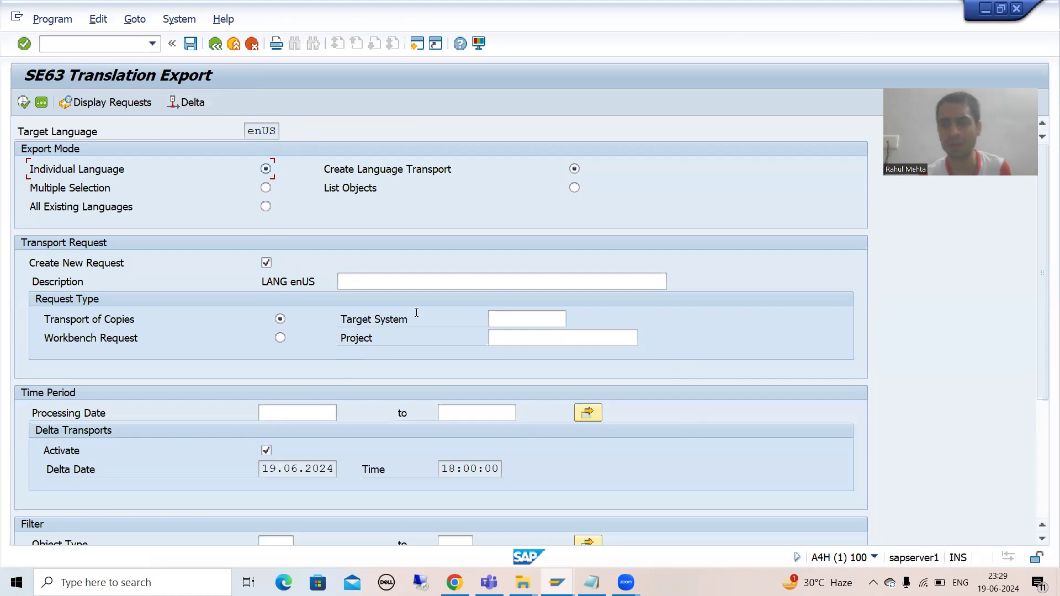
- Turn off Create New Request and switch Grant Non-SLXT Requests off and on again to compare the Transport Request field
click(266, 263)
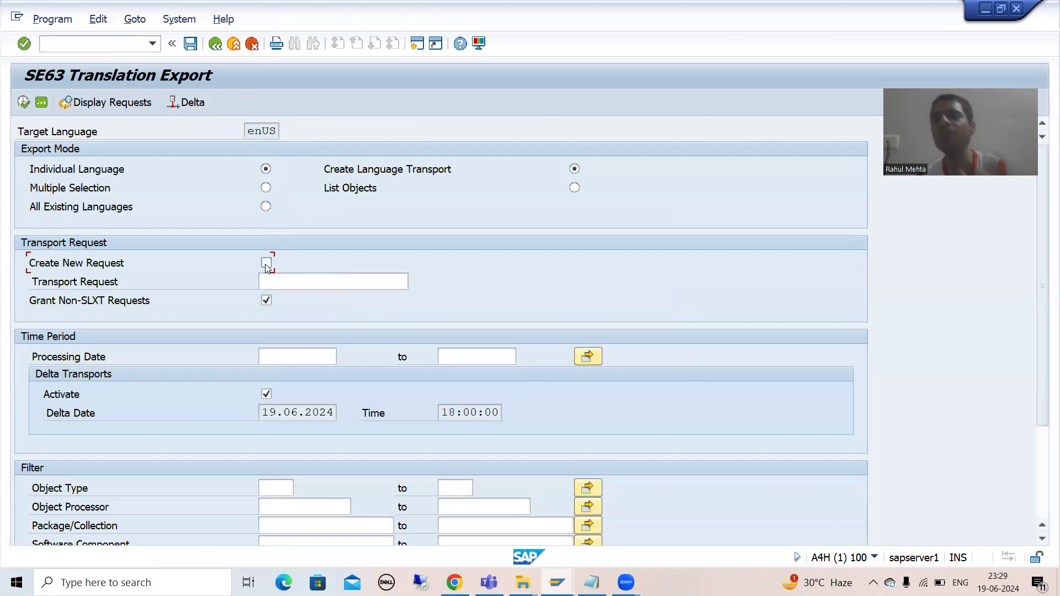
click(301, 285)
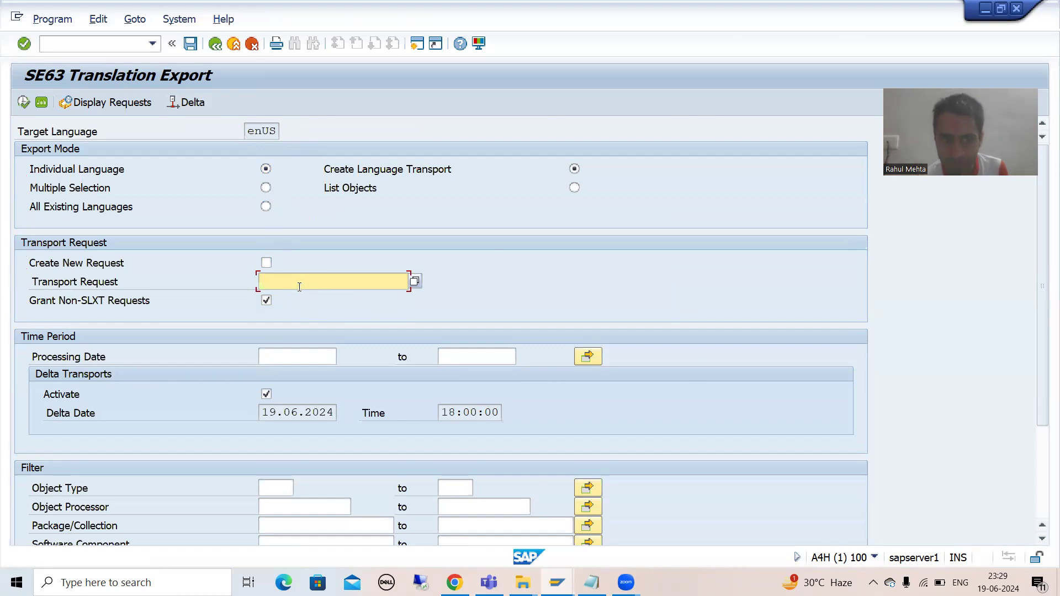
click(266, 300)
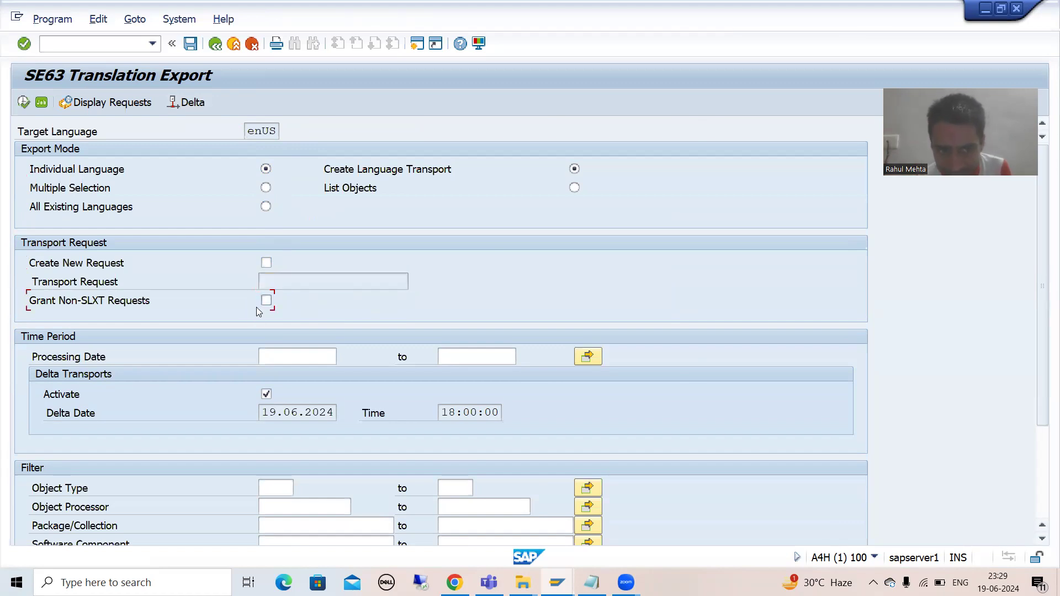
click(273, 281)
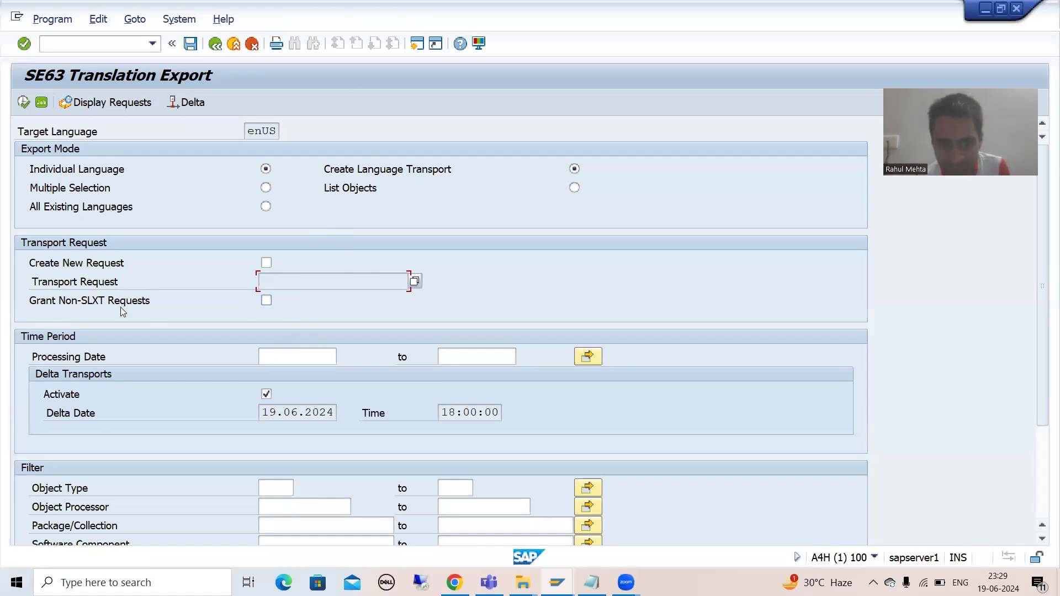
click(267, 302)
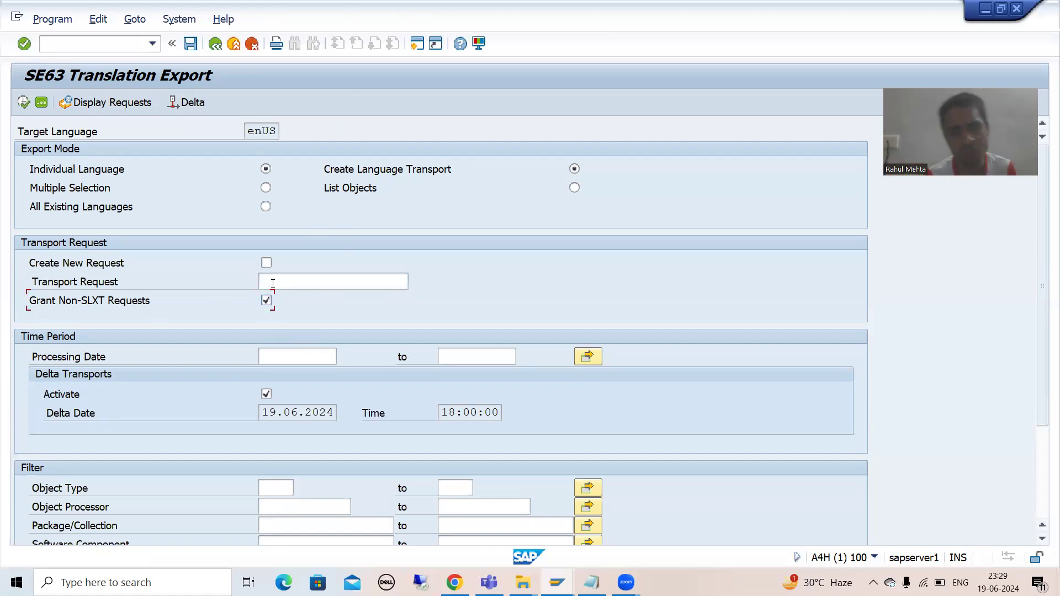